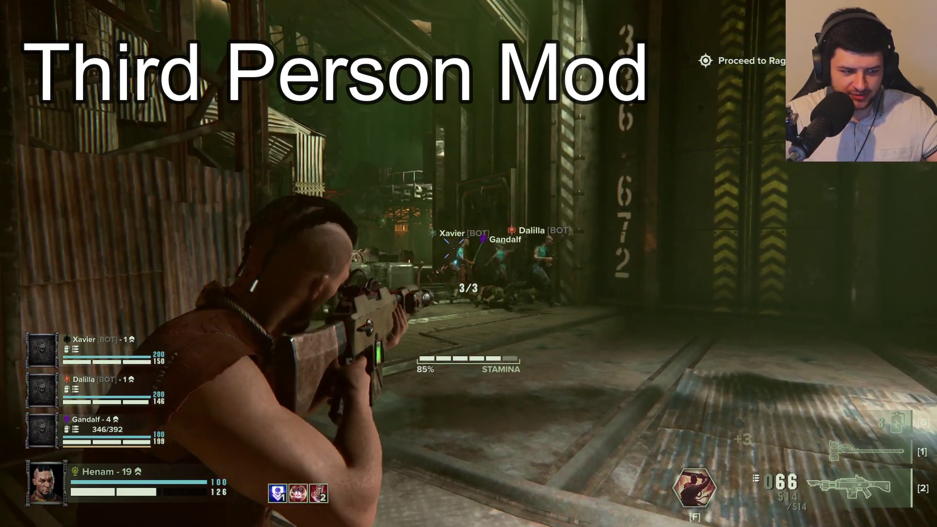
Reload the lasgun and sprint down a mission corridor with the Third Person Mod active.
{"action": "key", "text": "r"}
{"action": "key", "text": "shift+w"}
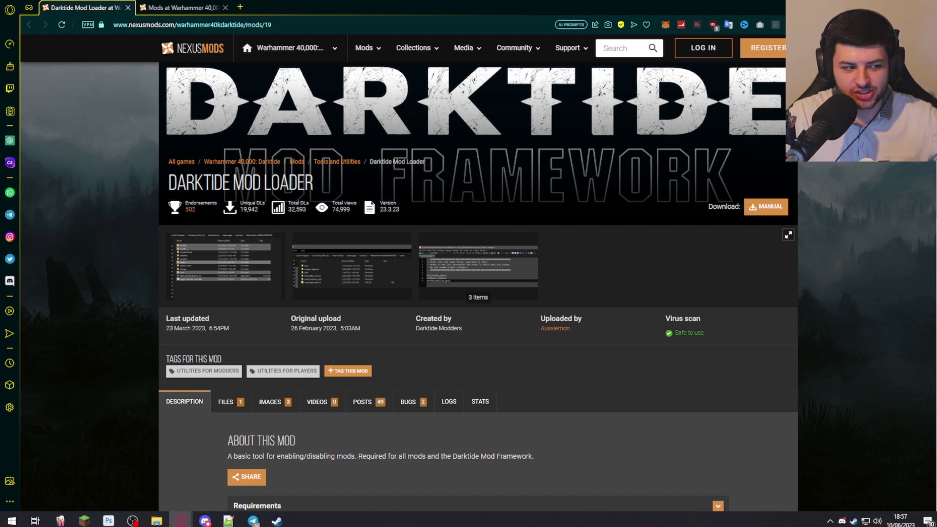
Scroll the Darktide Mod Loader description past 'Required for all mods' down to the Installation instructions.
{"action": "scroll", "coordinate": [156, 162], "scroll_direction": "down", "scroll_amount": 1}
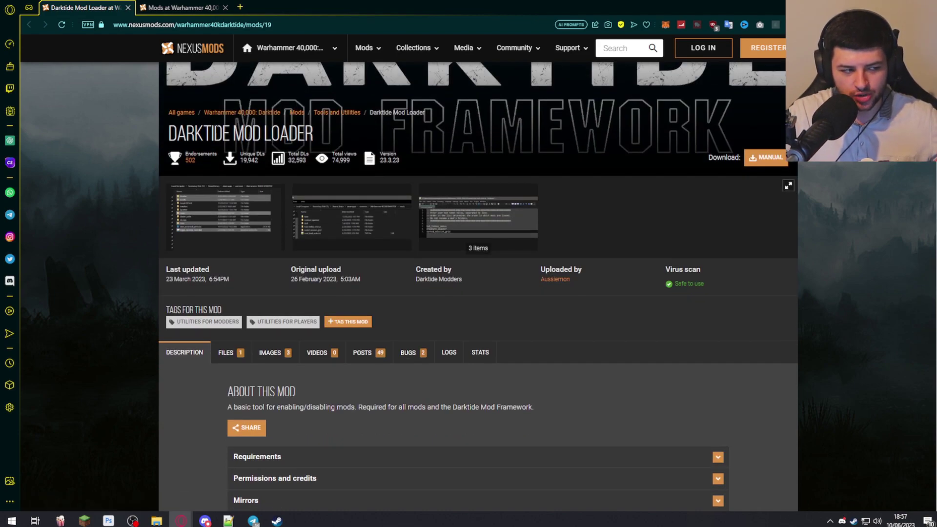
{"action": "scroll", "coordinate": [226, 151], "scroll_direction": "down", "scroll_amount": 3}
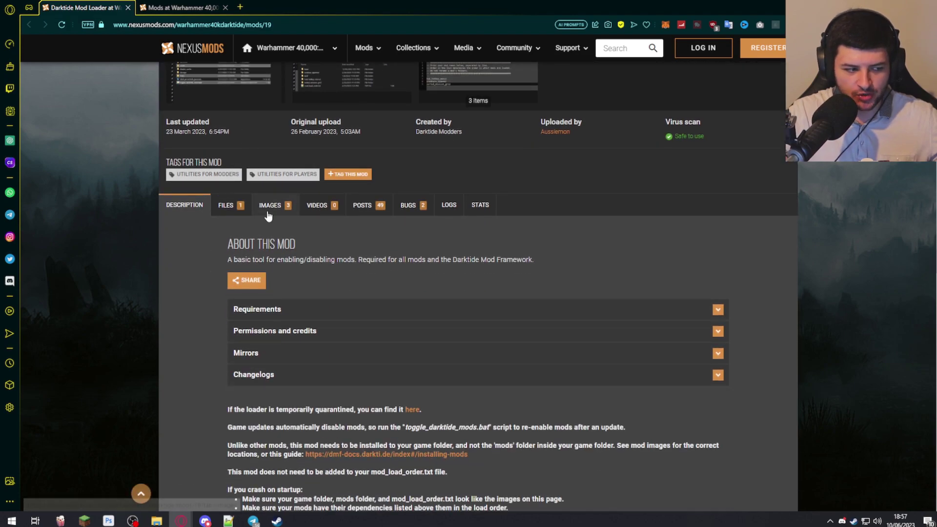
{"action": "left_click_drag", "start_coordinate": [220, 265], "coordinate": [275, 261]}
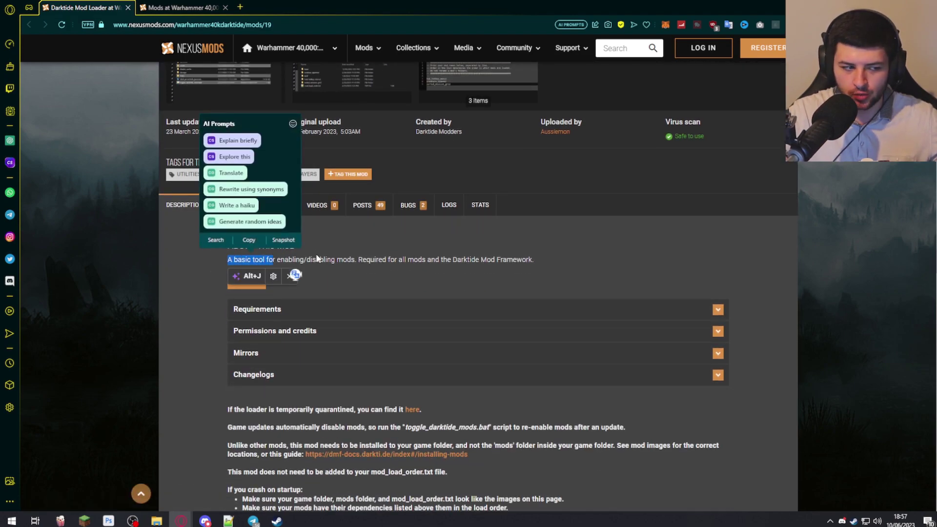
{"action": "left_click", "coordinate": [324, 277]}
{"action": "scroll", "coordinate": [317, 276], "scroll_direction": "down", "scroll_amount": 1}
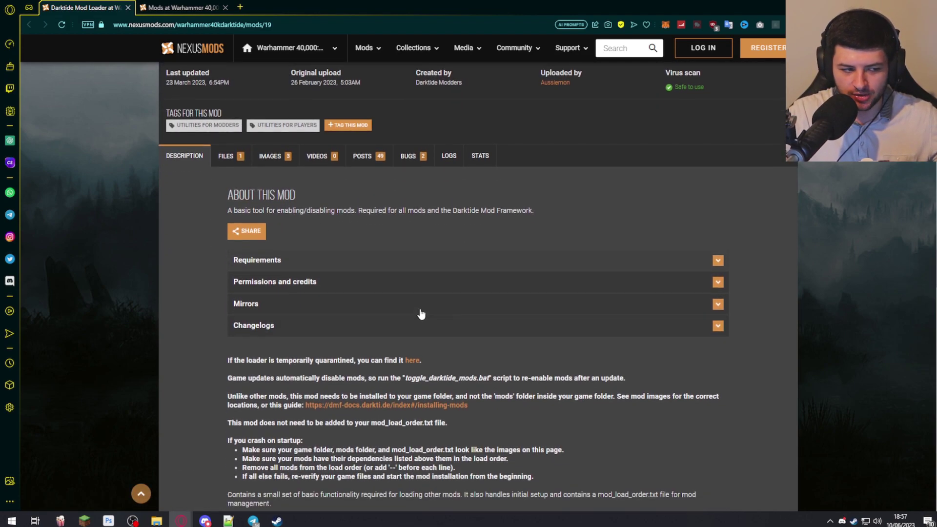
{"action": "double_click", "coordinate": [372, 210]}
{"action": "left_click_drag", "start_coordinate": [386, 211], "coordinate": [530, 210]}
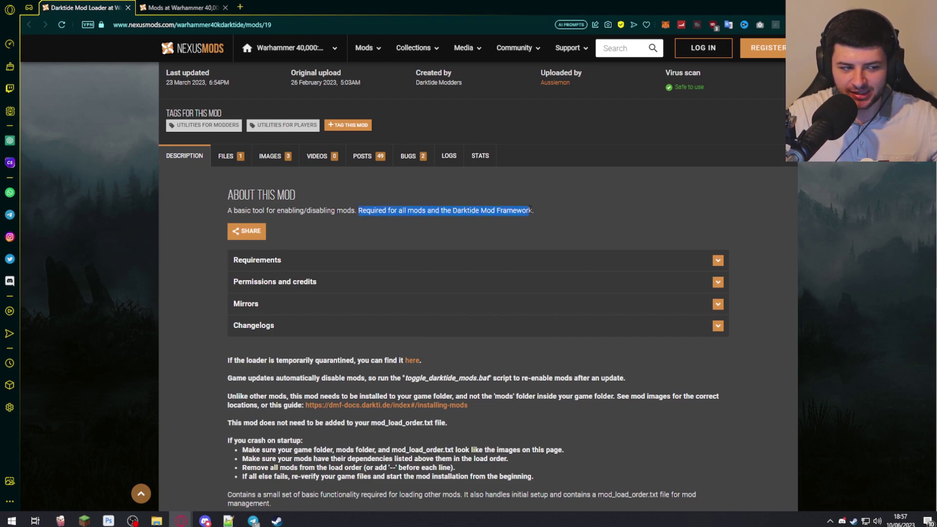
{"action": "left_click", "coordinate": [448, 221]}
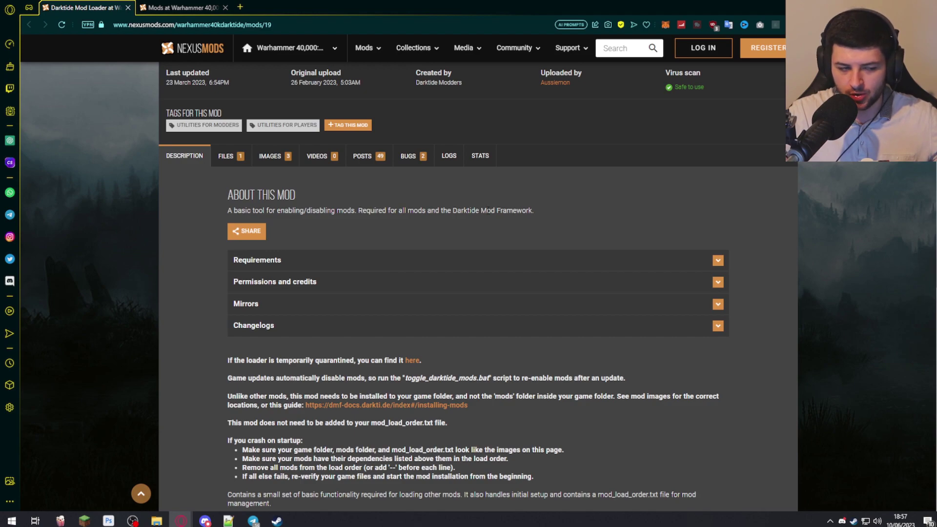
{"action": "scroll", "coordinate": [278, 211], "scroll_direction": "down", "scroll_amount": 4}
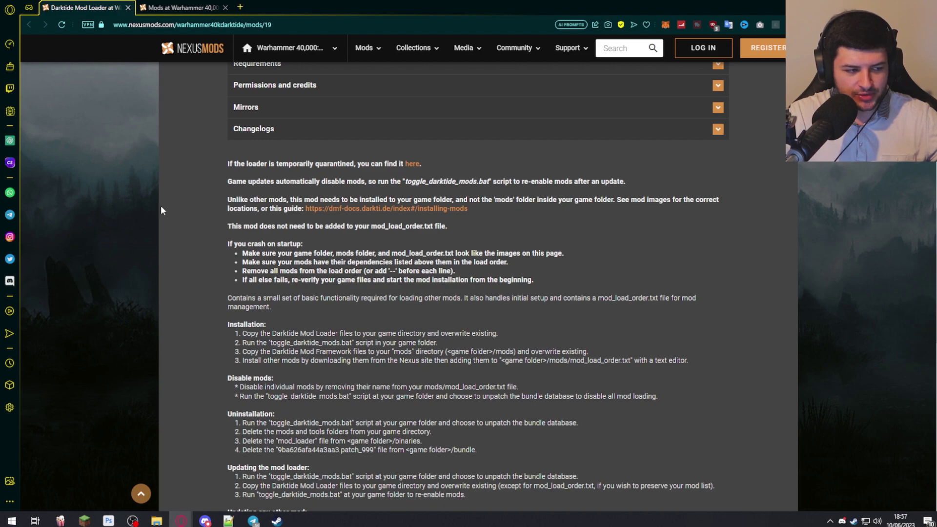
{"action": "scroll", "coordinate": [288, 192], "scroll_direction": "down", "scroll_amount": 1}
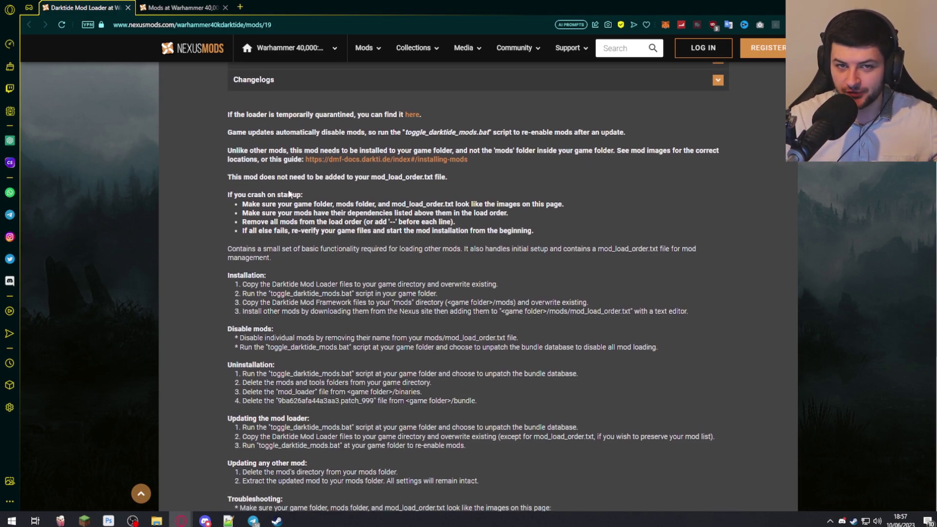
{"action": "left_click_drag", "start_coordinate": [227, 132], "coordinate": [360, 132]}
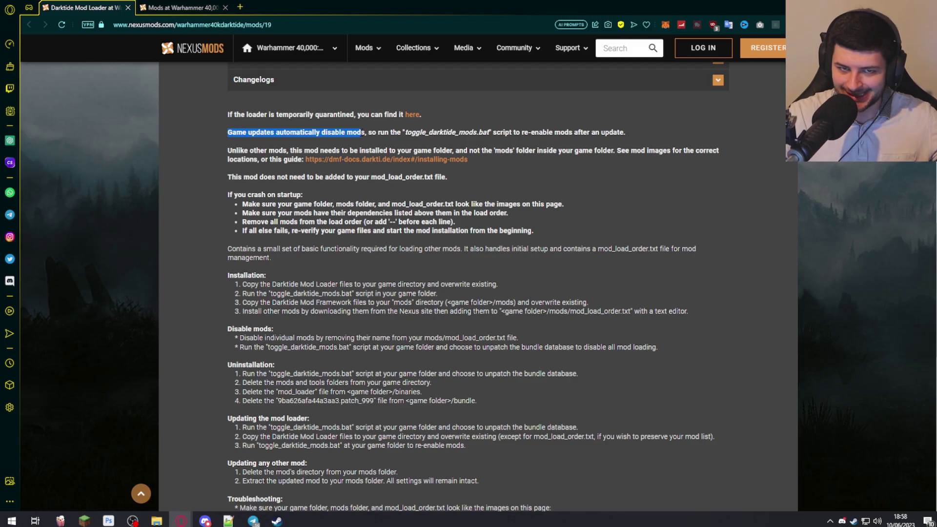
{"action": "left_click_drag", "start_coordinate": [361, 132], "coordinate": [401, 132]}
{"action": "left_click", "coordinate": [401, 132]}
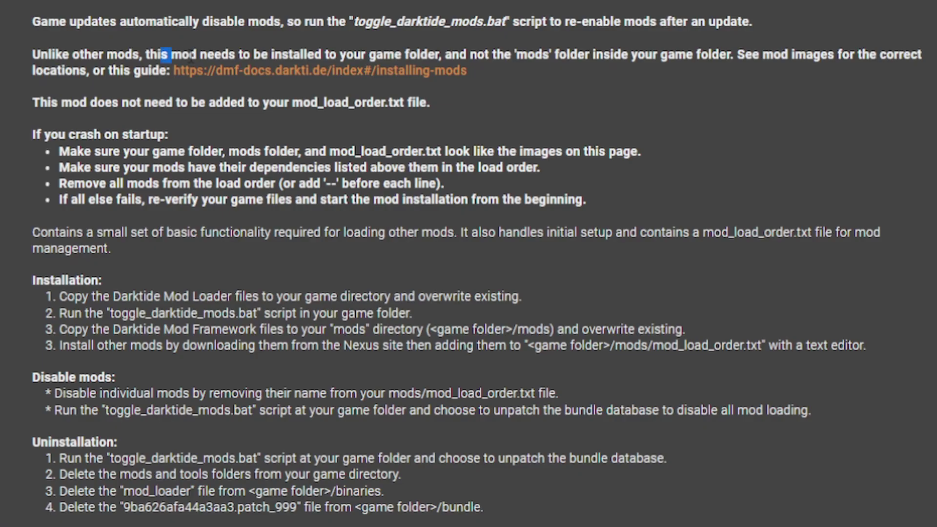
{"action": "left_click_drag", "start_coordinate": [302, 151], "coordinate": [226, 152]}
{"action": "left_click_drag", "start_coordinate": [377, 48], "coordinate": [584, 62]}
{"action": "left_click_drag", "start_coordinate": [505, 54], "coordinate": [517, 54]}
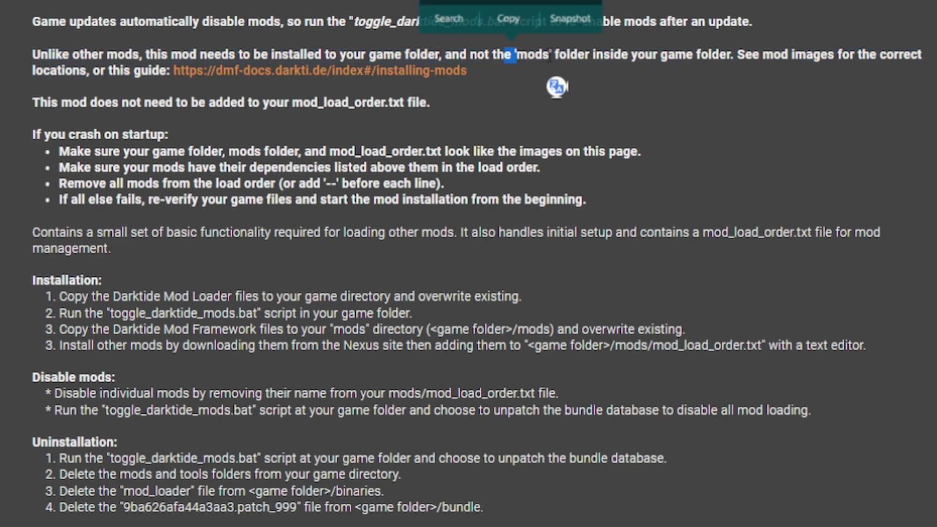
{"action": "left_click", "coordinate": [513, 58]}
{"action": "left_click_drag", "start_coordinate": [153, 167], "coordinate": [404, 167]}
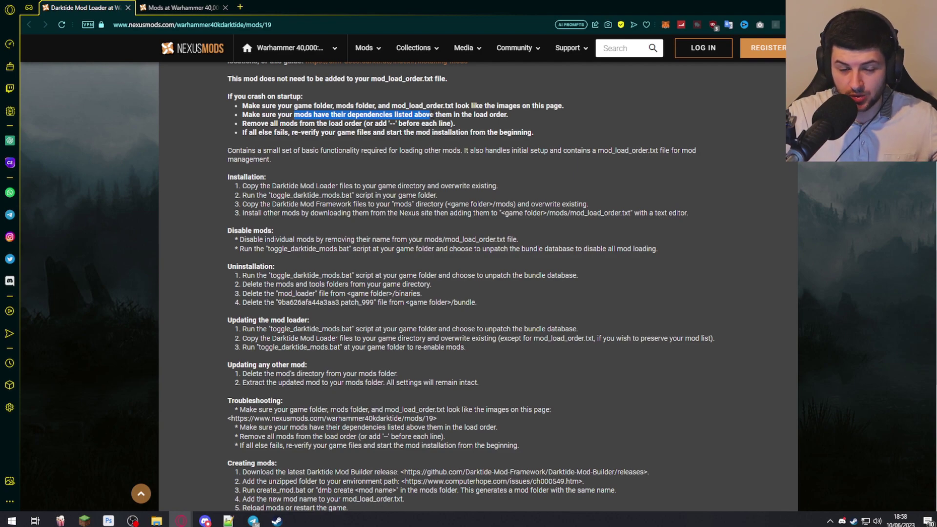
{"action": "left_click_drag", "start_coordinate": [432, 116], "coordinate": [435, 117]}
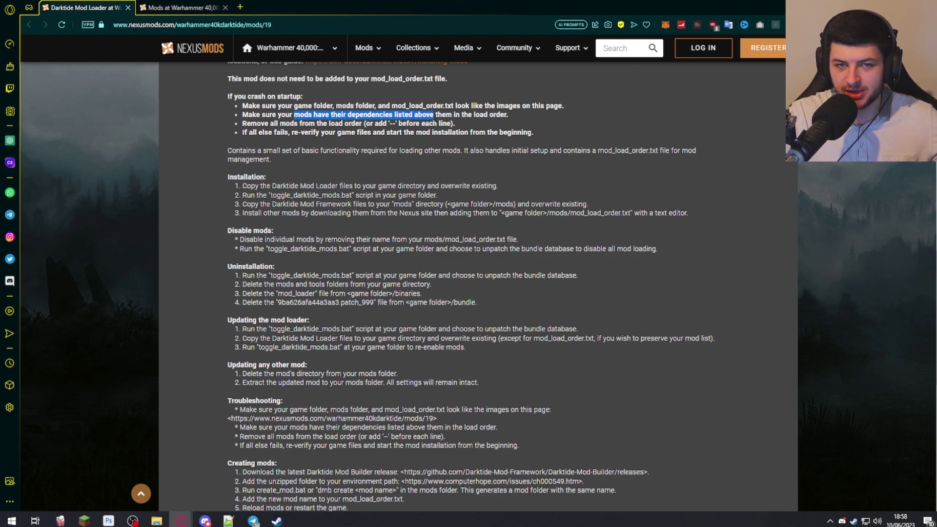
{"action": "left_click_drag", "start_coordinate": [286, 106], "coordinate": [442, 106]}
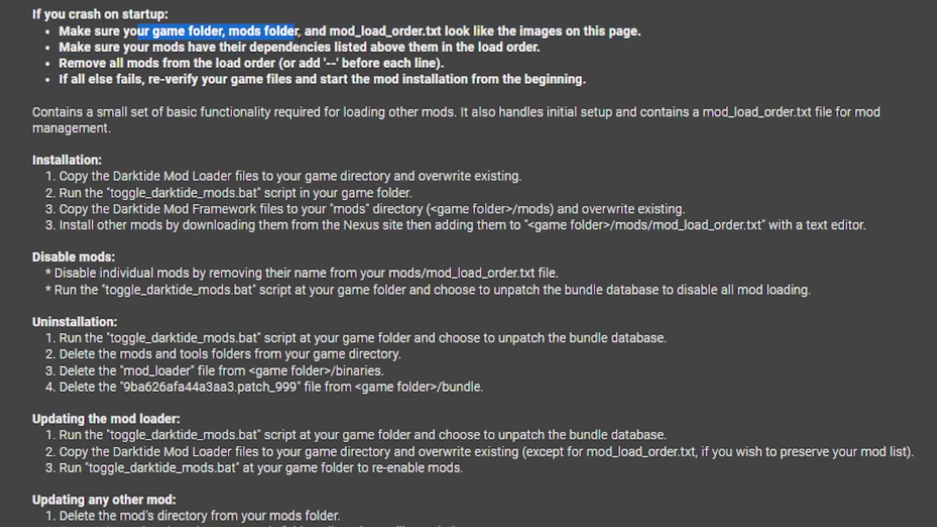
{"action": "left_click_drag", "start_coordinate": [420, 31], "coordinate": [470, 31]}
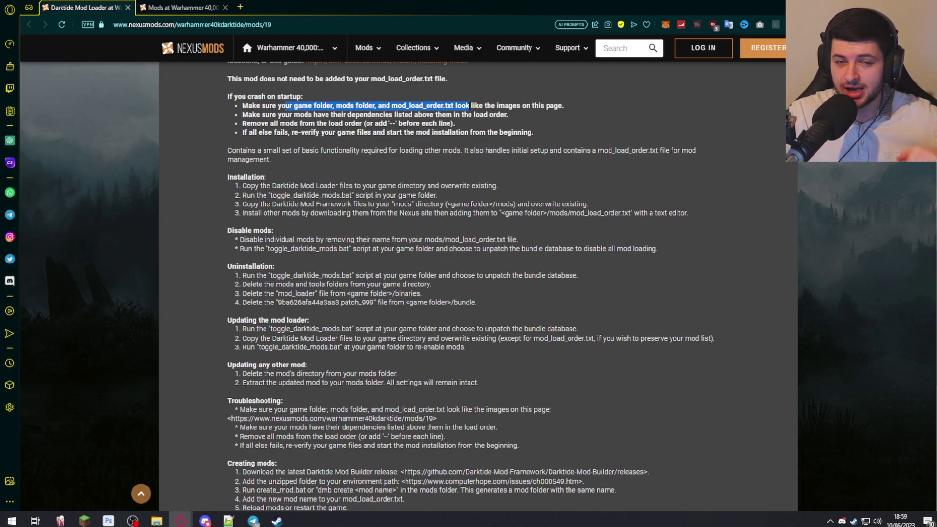
{"action": "left_click_drag", "start_coordinate": [285, 132], "coordinate": [373, 132]}
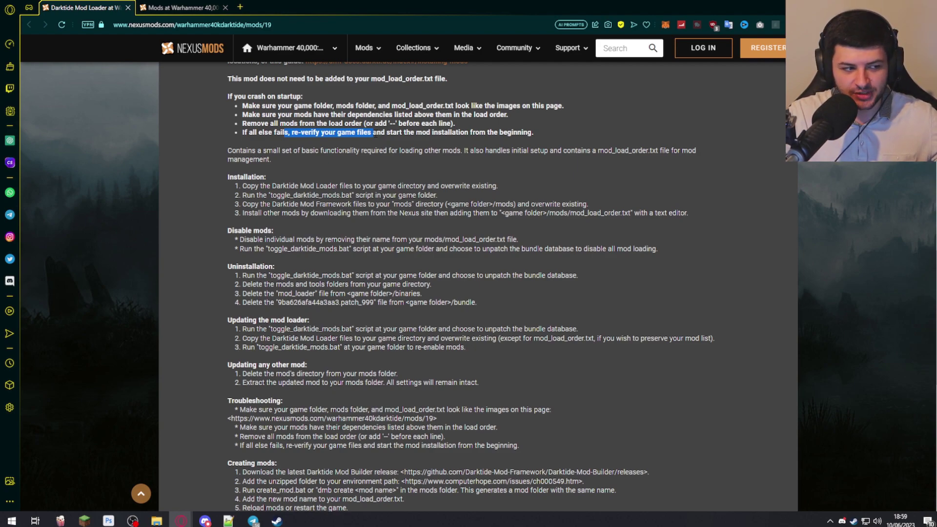
{"action": "left_click_drag", "start_coordinate": [375, 134], "coordinate": [446, 133]}
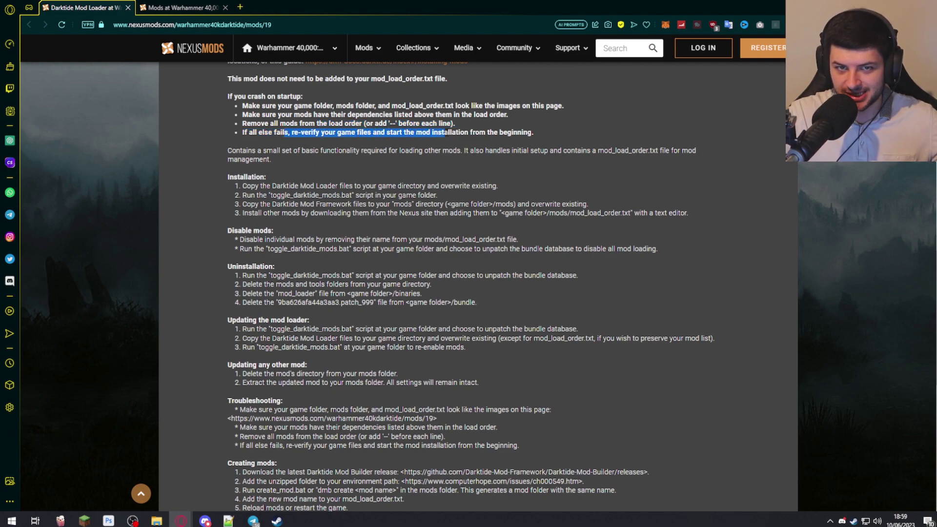
Download Darktide Mod Loader-19-23-3-23-1679597654.zip via Manual, signing in and choosing Slow Download.
{"action": "left_click", "coordinate": [565, 184]}
{"action": "scroll", "coordinate": [564, 184], "scroll_direction": "up", "scroll_amount": 9}
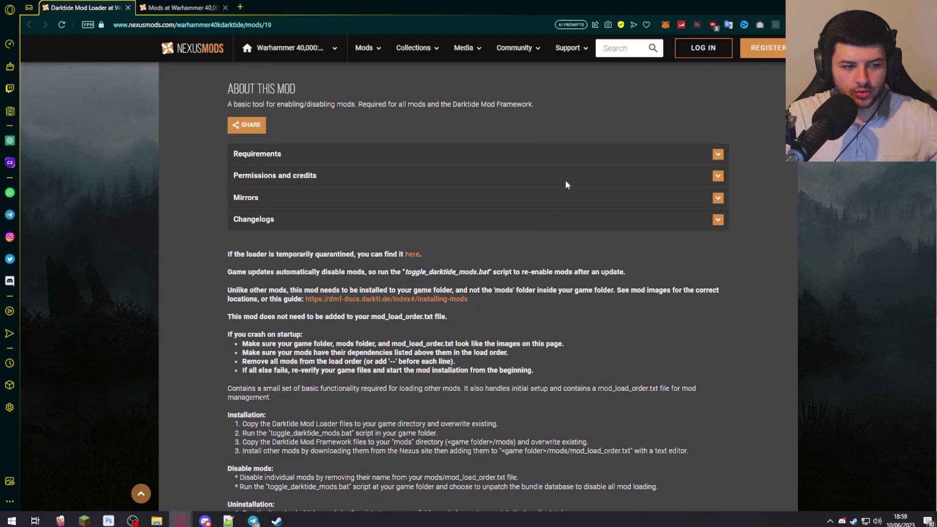
{"action": "scroll", "coordinate": [579, 195], "scroll_direction": "up", "scroll_amount": 2}
{"action": "scroll", "coordinate": [680, 130], "scroll_direction": "down", "scroll_amount": 2}
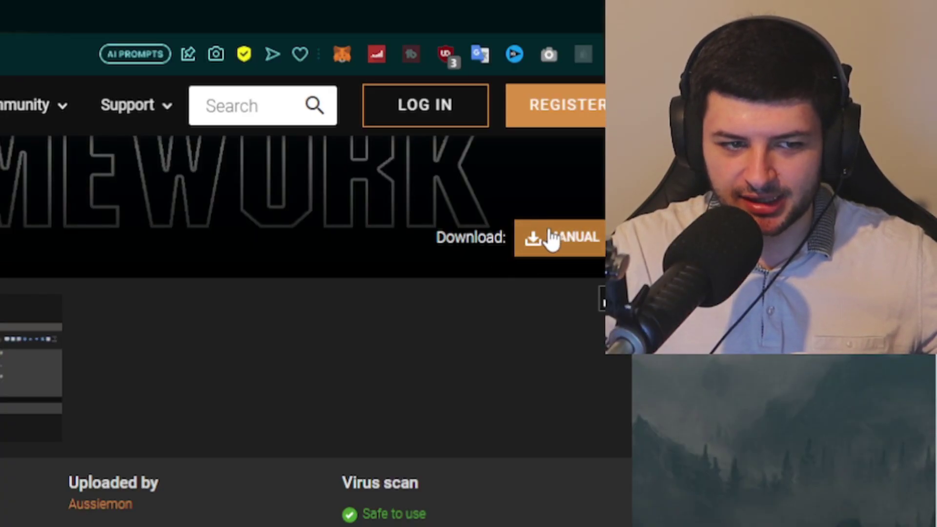
{"action": "left_click", "coordinate": [547, 237]}
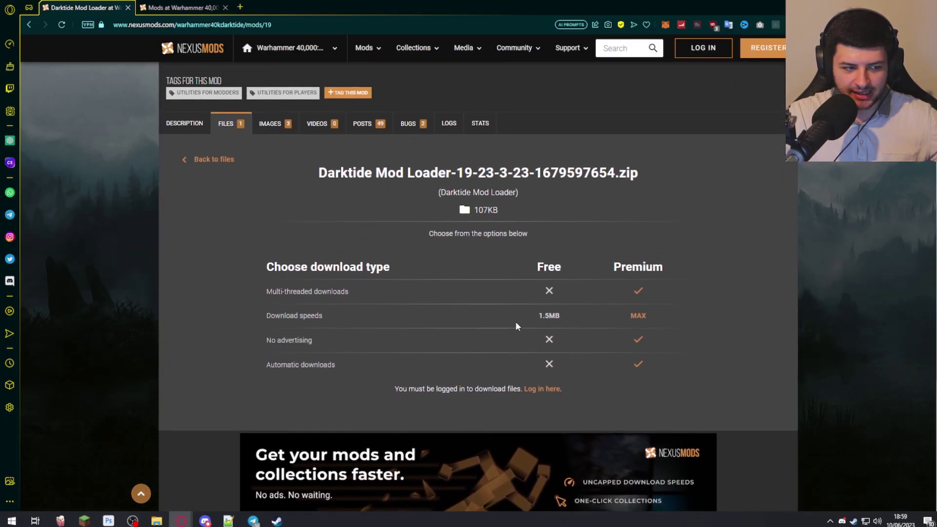
{"action": "left_click", "coordinate": [700, 47]}
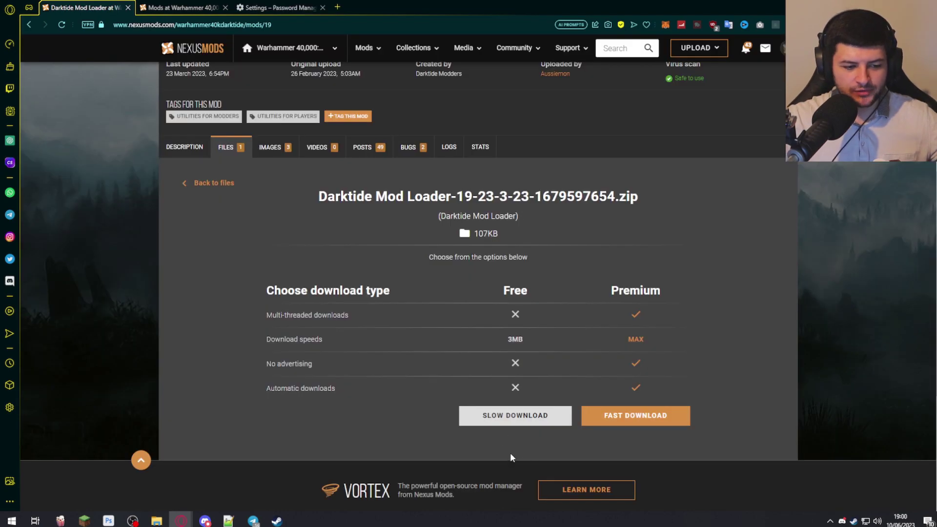
{"action": "left_click", "coordinate": [322, 8]}
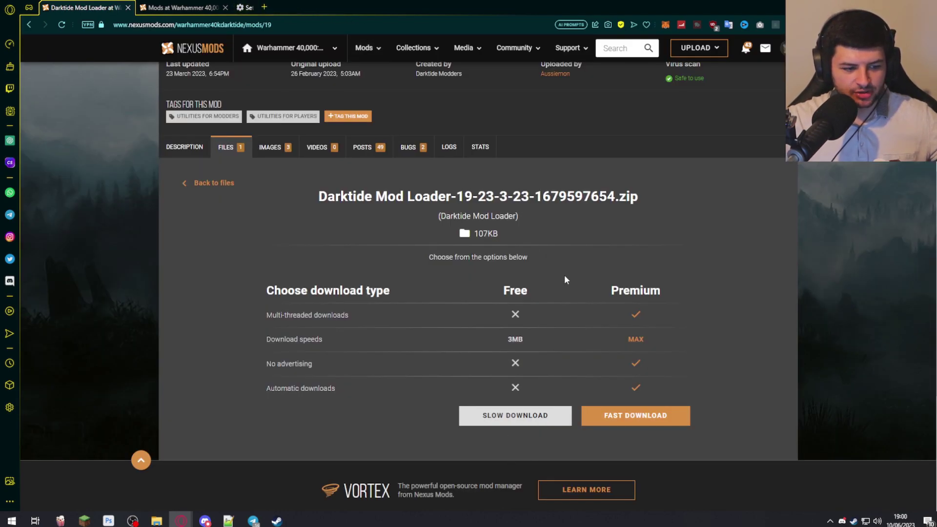
{"action": "left_click", "coordinate": [533, 419]}
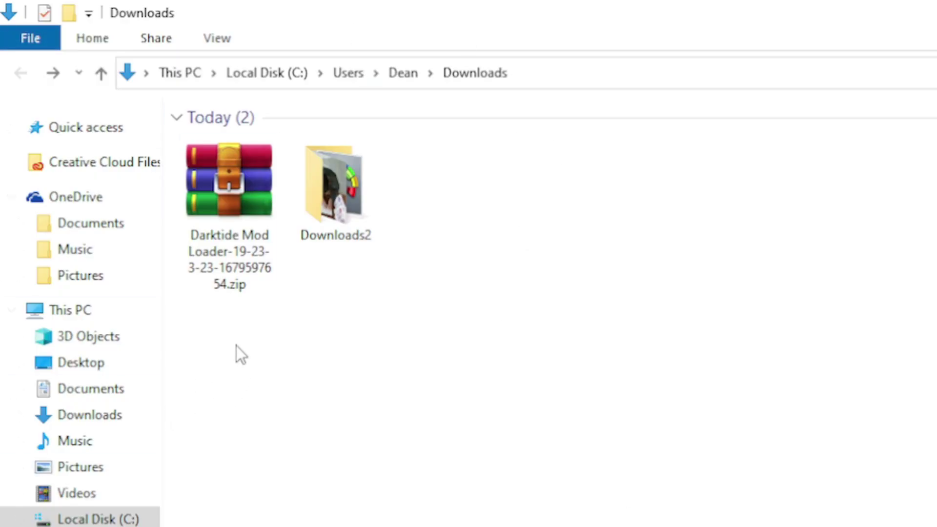
Extract the Darktide Mod Loader zip into its own folder and open it.
{"action": "right_click", "coordinate": [238, 259]}
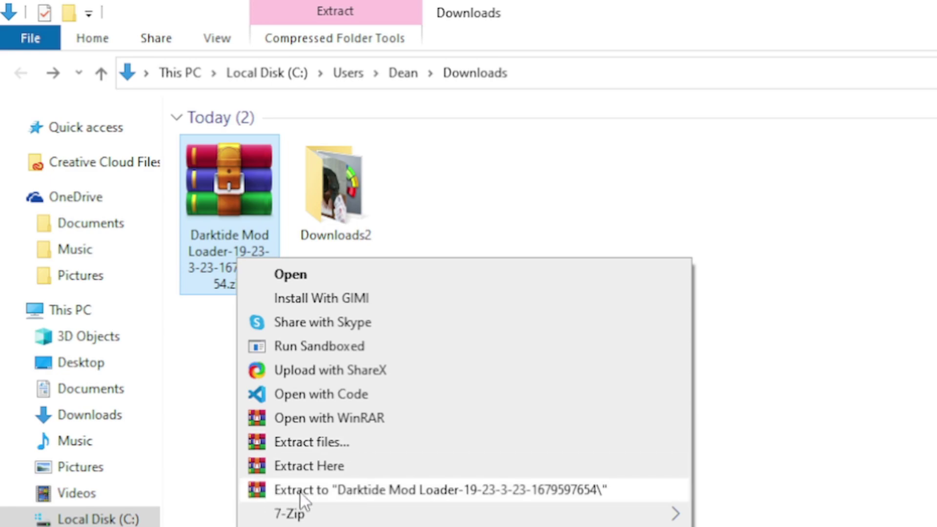
{"action": "left_click", "coordinate": [380, 490]}
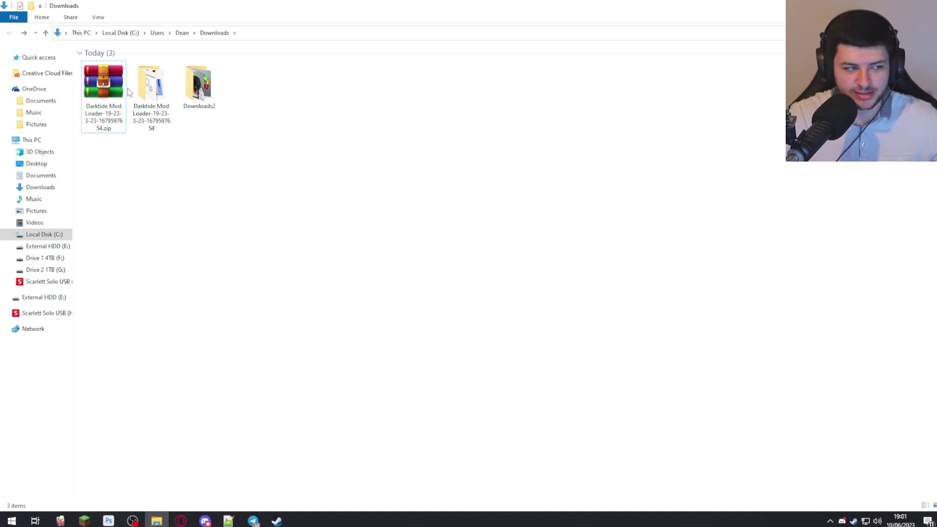
{"action": "double_click", "coordinate": [161, 98]}
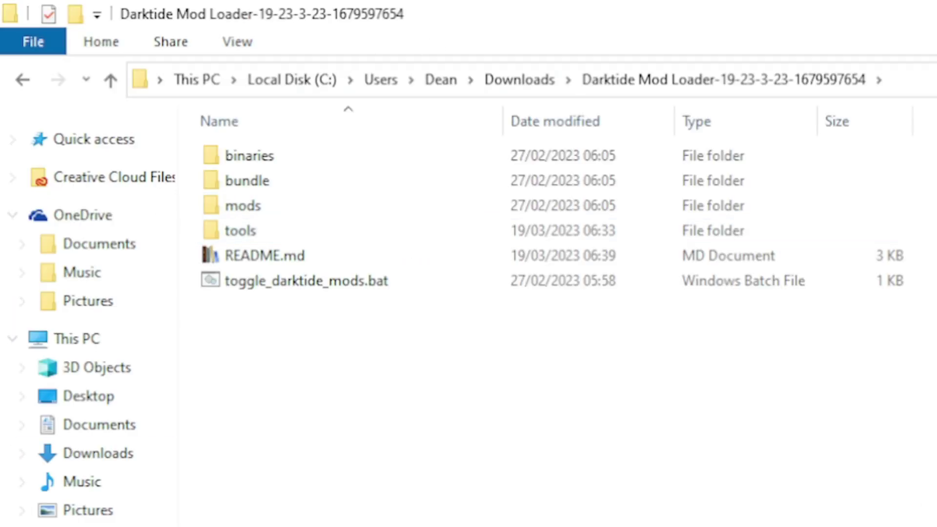
{"action": "key", "text": "ctrl+a"}
{"action": "left_click", "coordinate": [592, 469]}
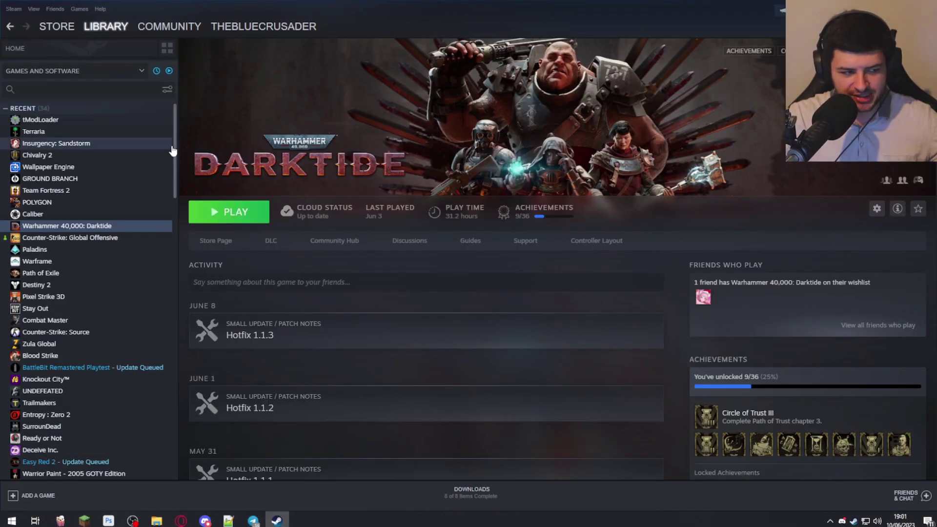
Open Darktide's install folder from Steam via Manage > Browse local files.
{"action": "right_click", "coordinate": [55, 224]}
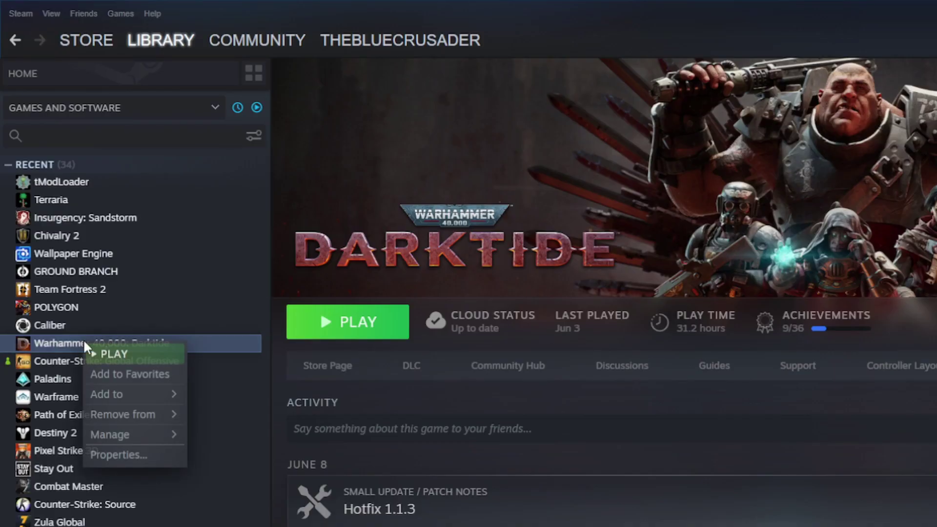
{"action": "mouse_move", "coordinate": [90, 287]}
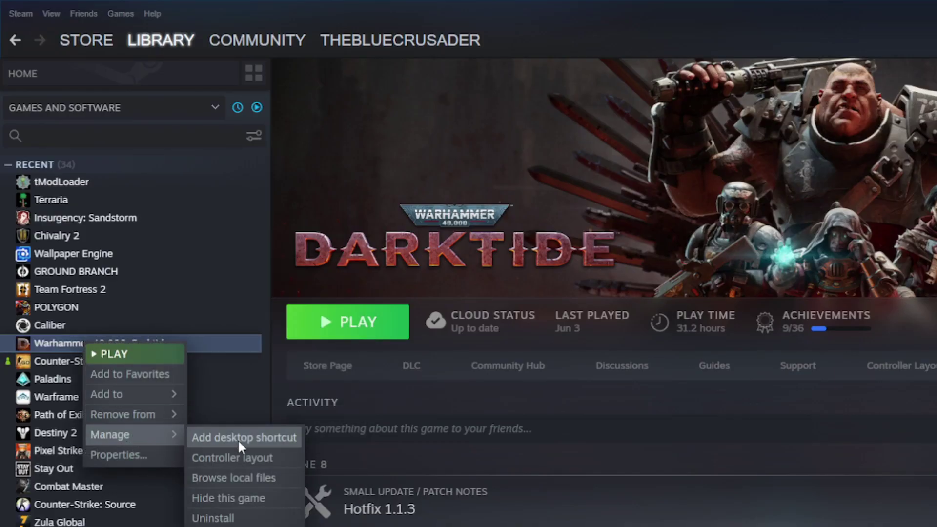
{"action": "left_click", "coordinate": [231, 477]}
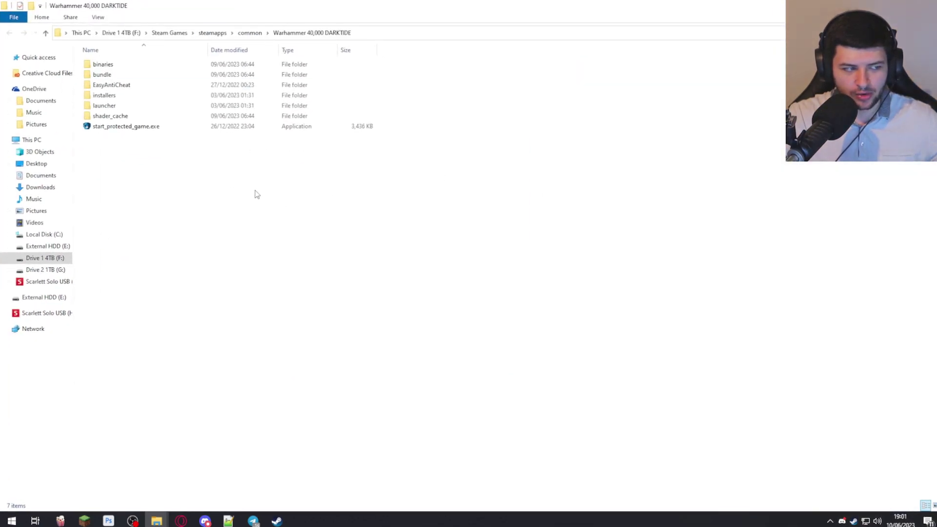
Snap the Darktide game folder window to the left half beside the mod loader window.
{"action": "left_click_drag", "start_coordinate": [258, 192], "coordinate": [47, 74]}
{"action": "left_click", "coordinate": [192, 198]}
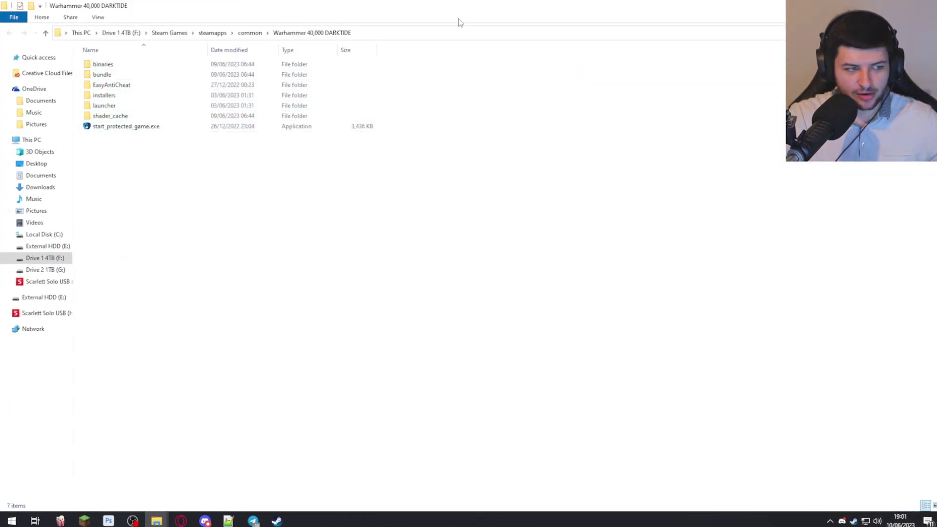
{"action": "left_click_drag", "start_coordinate": [448, 10], "coordinate": [1, 44]}
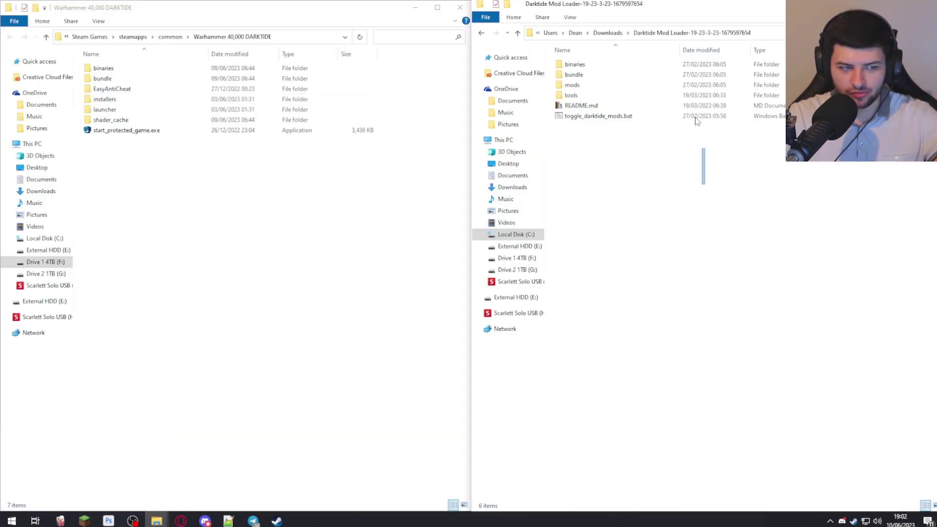
{"action": "left_click_drag", "start_coordinate": [697, 119], "coordinate": [552, 57]}
{"action": "left_click", "coordinate": [321, 211]}
{"action": "left_click_drag", "start_coordinate": [321, 212], "coordinate": [76, 60]}
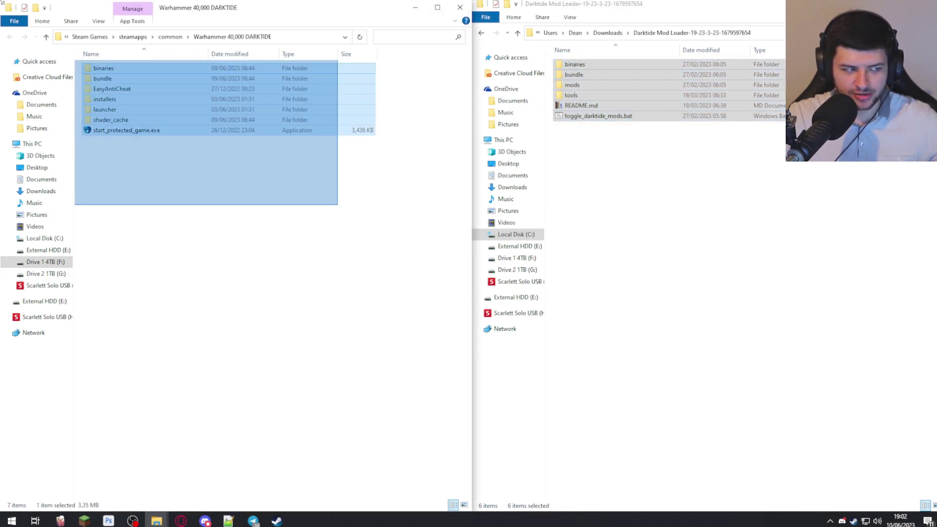
{"action": "left_click", "coordinate": [286, 239]}
{"action": "key", "text": "ctrl+a"}
{"action": "left_click", "coordinate": [226, 214]}
Drag all six mod loader items into the Darktide folder, bringing it to 11 items.
{"action": "left_click", "coordinate": [728, 268]}
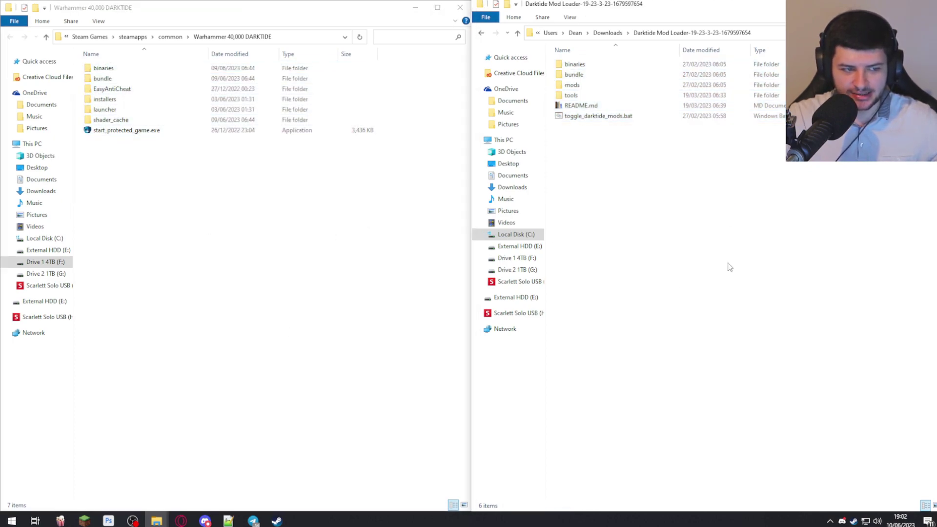
{"action": "left_click_drag", "start_coordinate": [708, 148], "coordinate": [548, 57]}
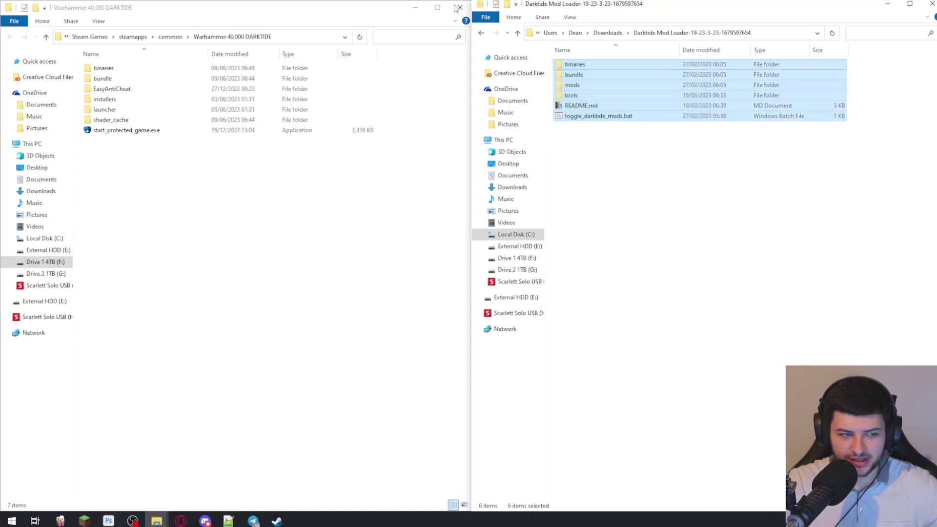
{"action": "left_click", "coordinate": [655, 163]}
{"action": "key", "text": "ctrl+a"}
{"action": "left_click", "coordinate": [689, 143]}
{"action": "left_click_drag", "start_coordinate": [688, 142], "coordinate": [538, 53]}
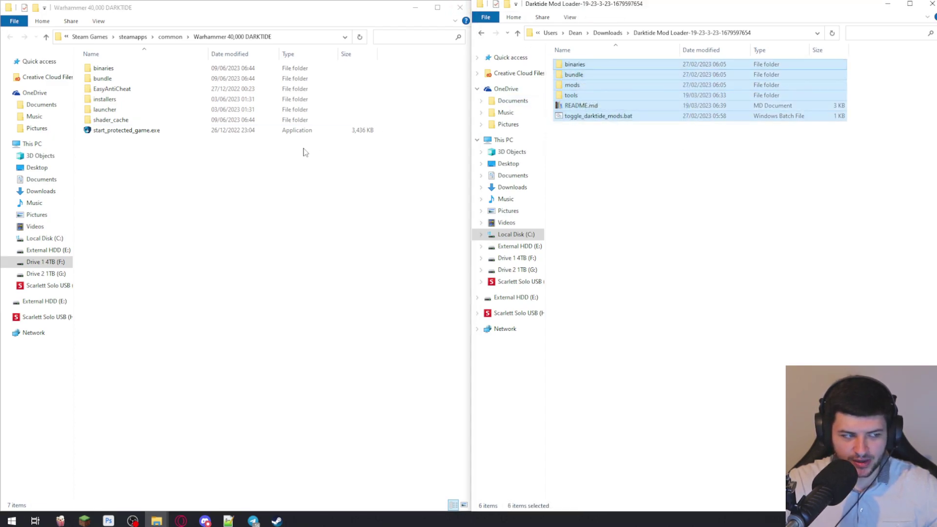
{"action": "left_click_drag", "start_coordinate": [629, 93], "coordinate": [271, 184]}
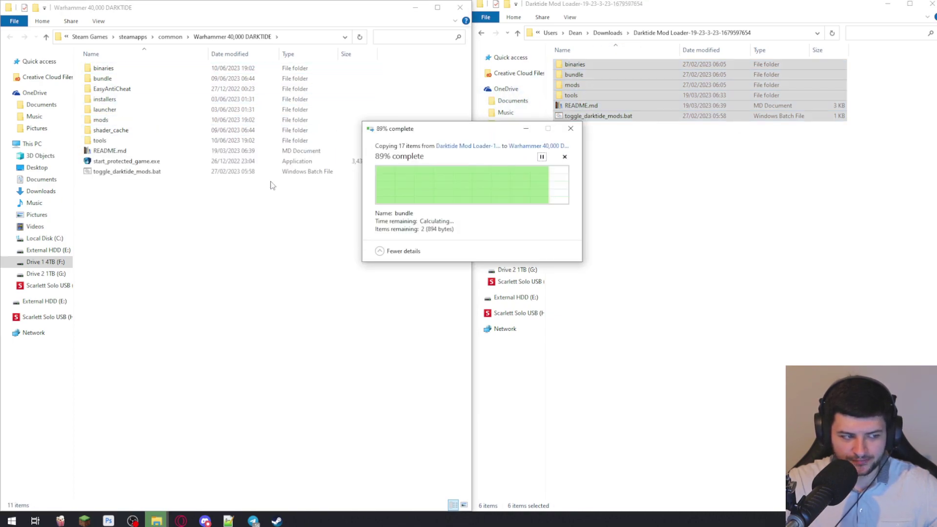
{"action": "left_click", "coordinate": [184, 224]}
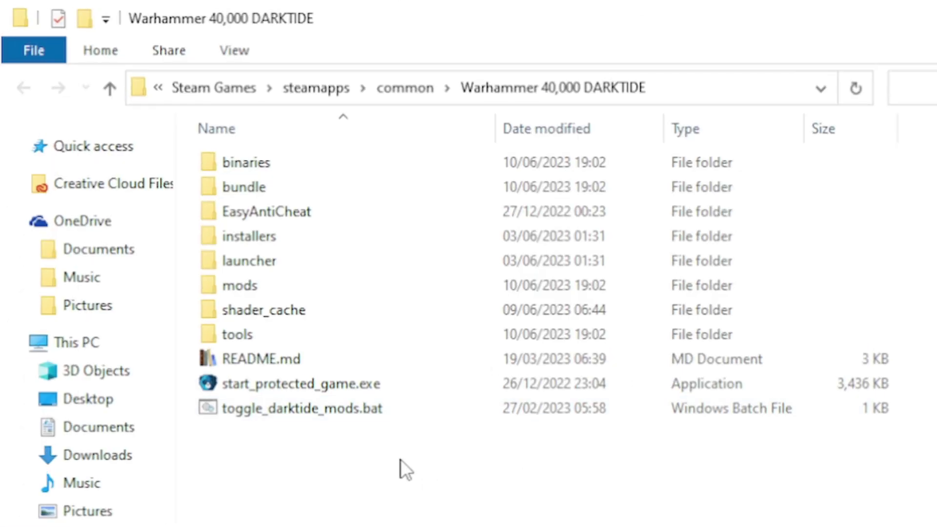
Run toggle_darktide_mods.bat, confirm the dtkit-patch success message, and close the patcher console.
{"action": "left_click", "coordinate": [278, 415]}
{"action": "double_click", "coordinate": [276, 411]}
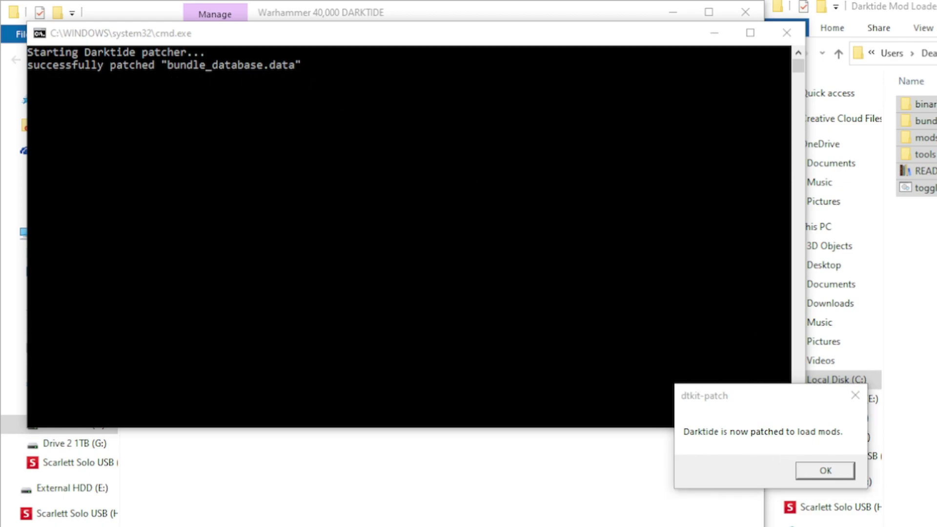
{"action": "left_click", "coordinate": [826, 470]}
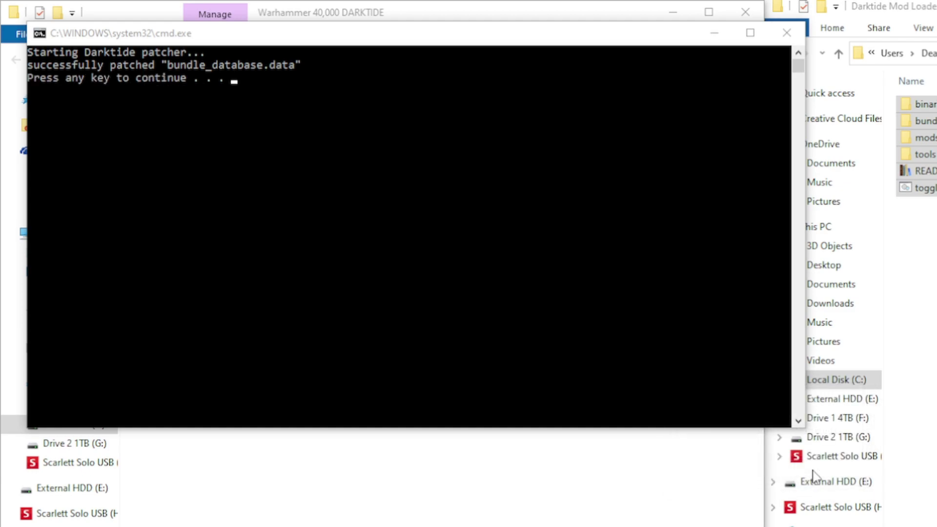
{"action": "left_click", "coordinate": [224, 35]}
{"action": "key", "text": "Return"}
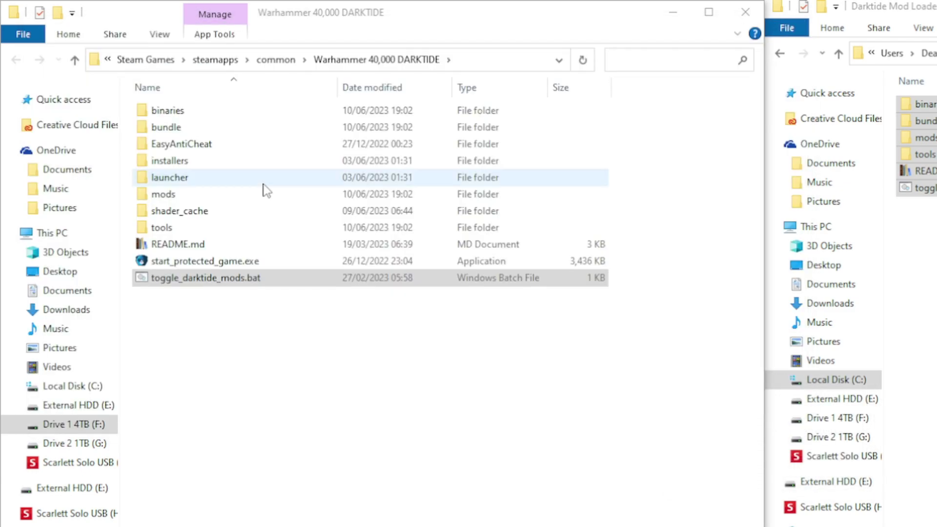
{"action": "left_click", "coordinate": [272, 267]}
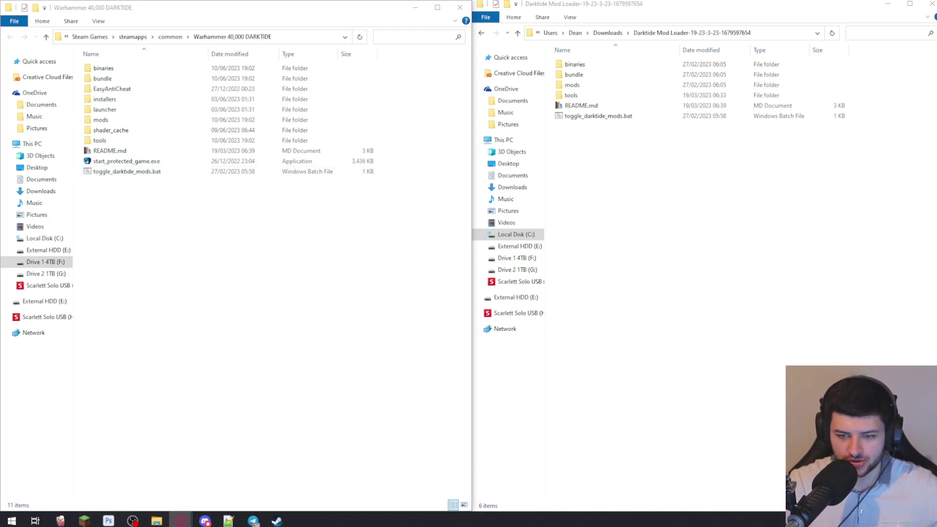
{"action": "key", "text": "alt+Tab"}
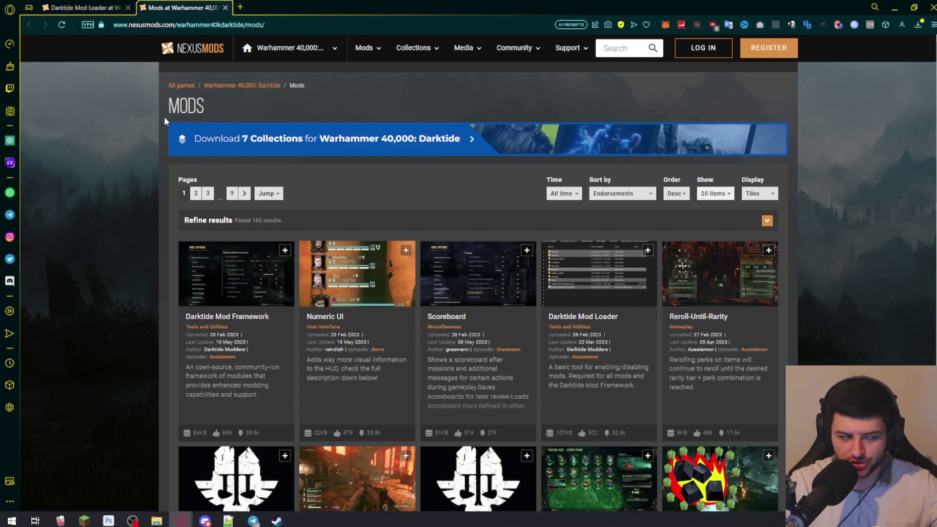
Open the Darktide Mod Framework page in a new tab and read through its description.
{"action": "middle_click", "coordinate": [254, 245]}
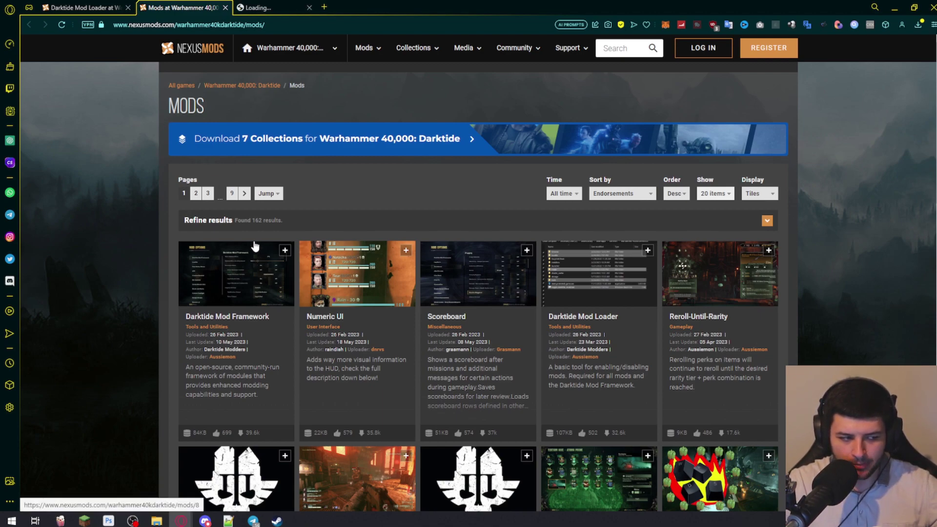
{"action": "left_click", "coordinate": [292, 5]}
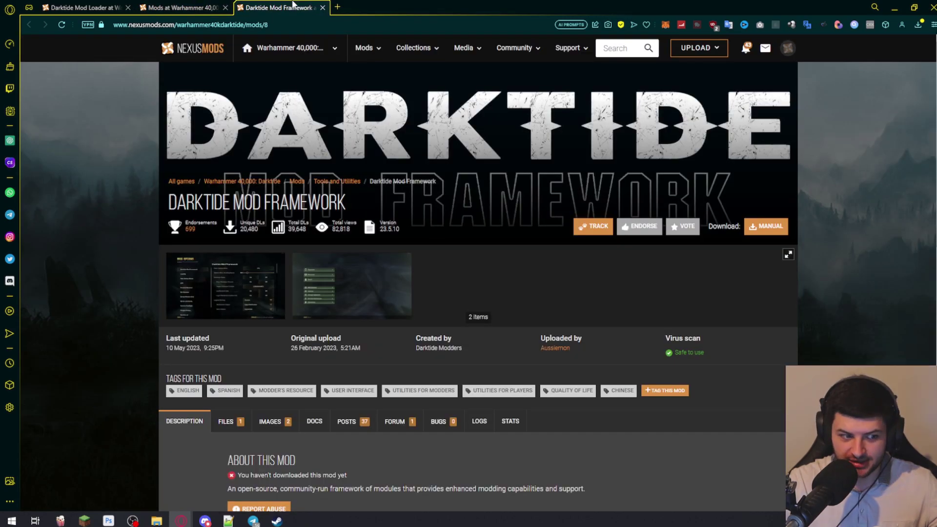
{"action": "scroll", "coordinate": [423, 313], "scroll_direction": "down", "scroll_amount": 3}
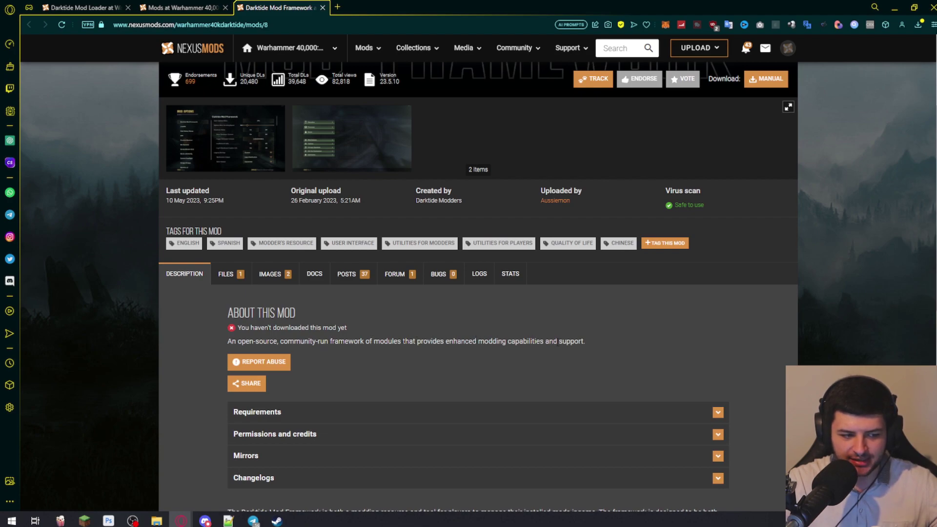
{"action": "scroll", "coordinate": [334, 256], "scroll_direction": "down", "scroll_amount": 5}
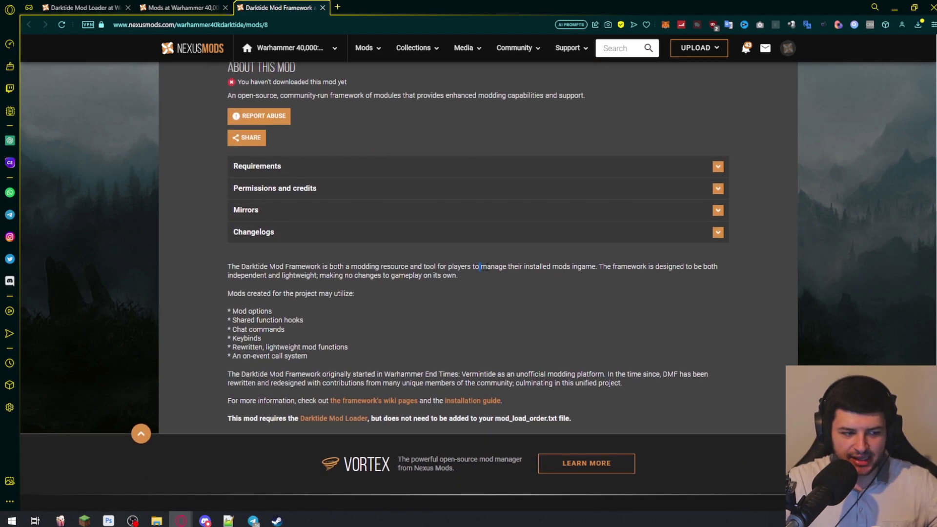
{"action": "left_click_drag", "start_coordinate": [481, 267], "coordinate": [612, 267]}
{"action": "left_click", "coordinate": [381, 359]}
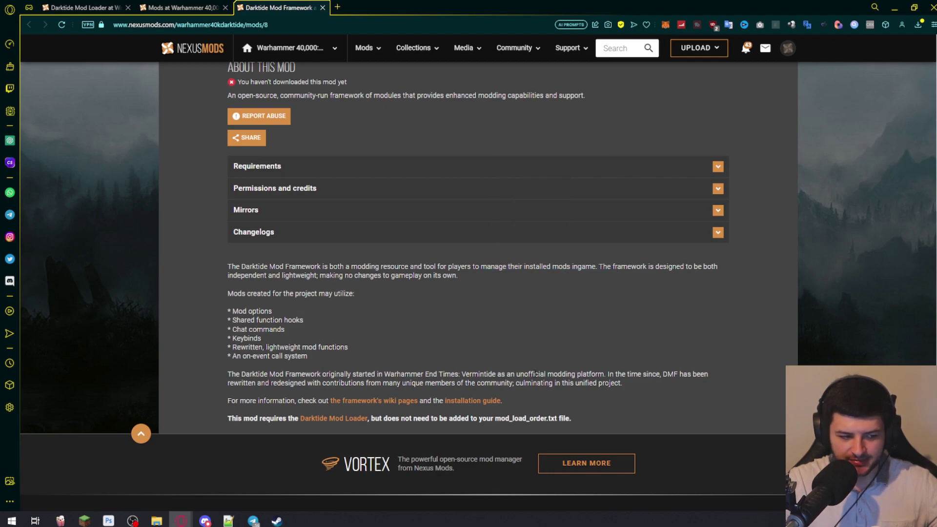
{"action": "scroll", "coordinate": [528, 371], "scroll_direction": "up", "scroll_amount": 8}
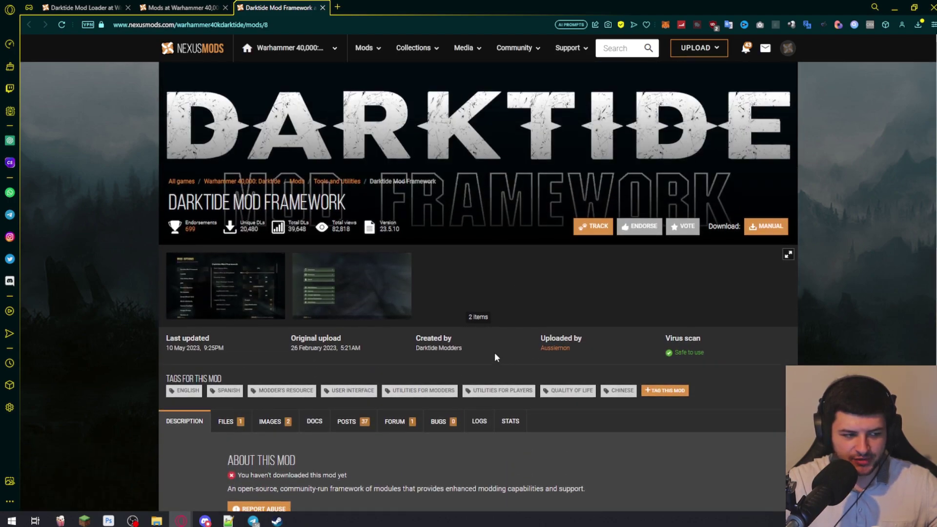
{"action": "scroll", "coordinate": [429, 308], "scroll_direction": "down", "scroll_amount": 3}
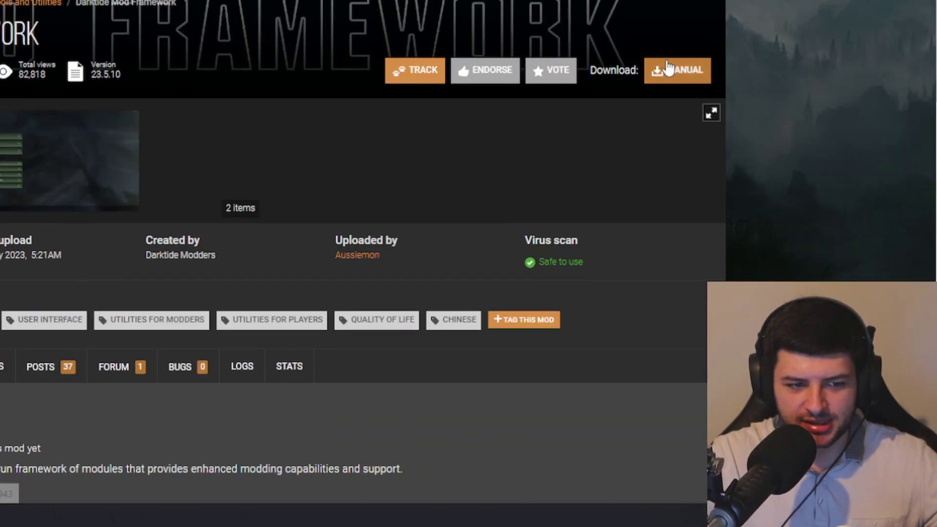
Slow-download Darktide Mod Framework-8-23-5-10-1683750324.zip (84KB), then minimize the browser.
{"action": "left_click", "coordinate": [760, 74]}
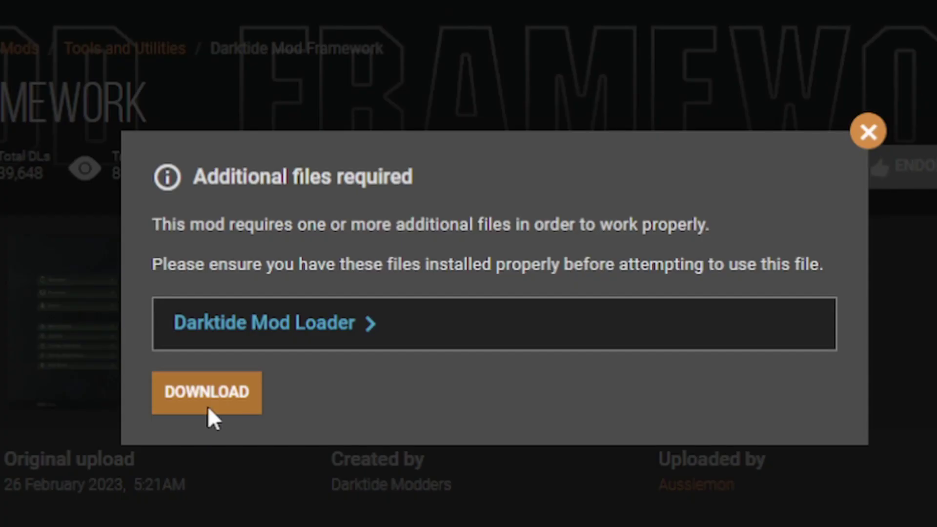
{"action": "left_click", "coordinate": [76, 205]}
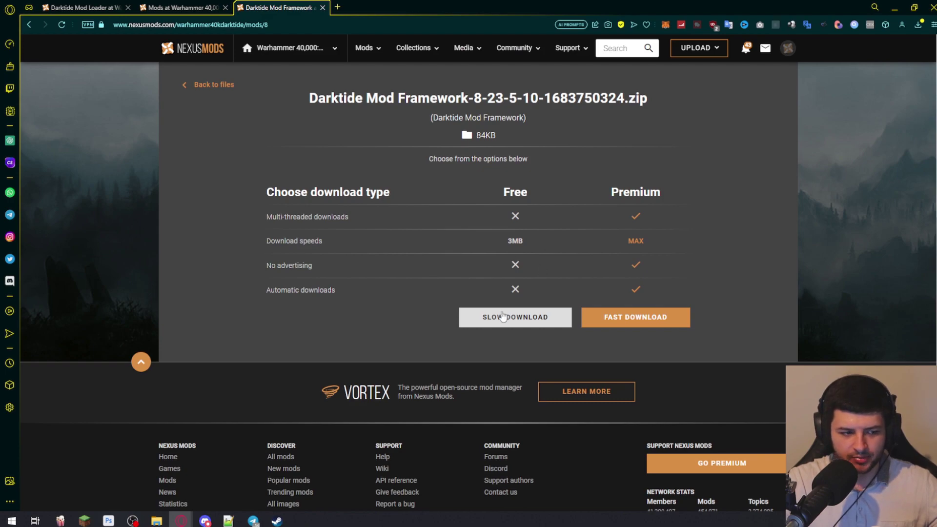
{"action": "left_click", "coordinate": [496, 323]}
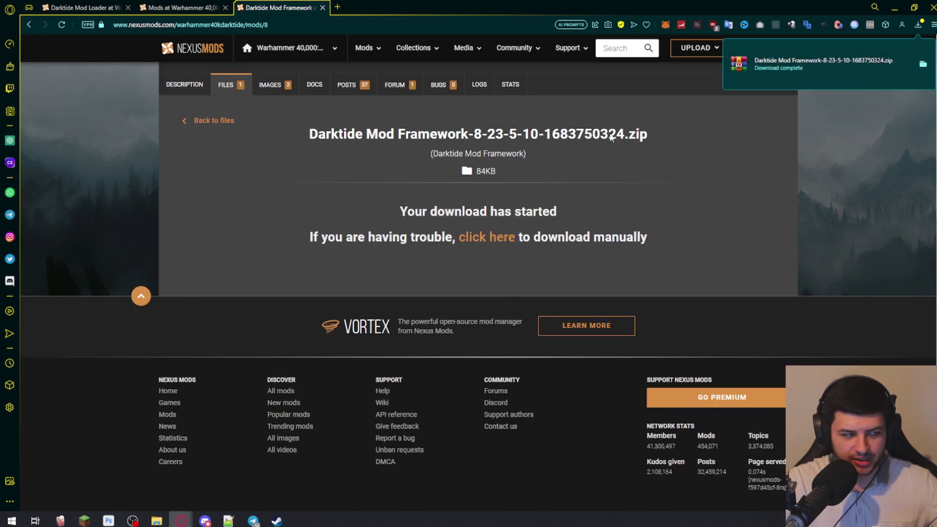
{"action": "left_click", "coordinate": [895, 8]}
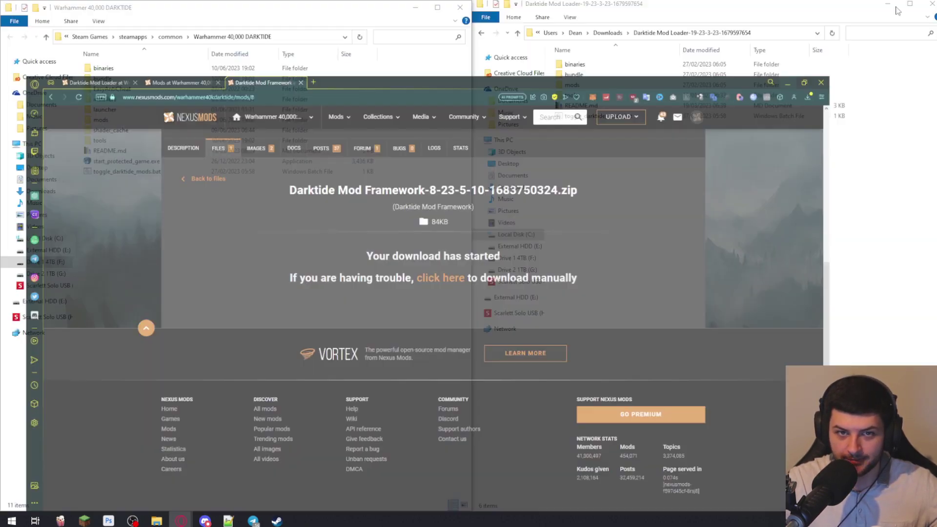
Extract the Darktide Mod Framework zip to its own folder and check the dmf folder inside.
{"action": "left_click", "coordinate": [575, 124]}
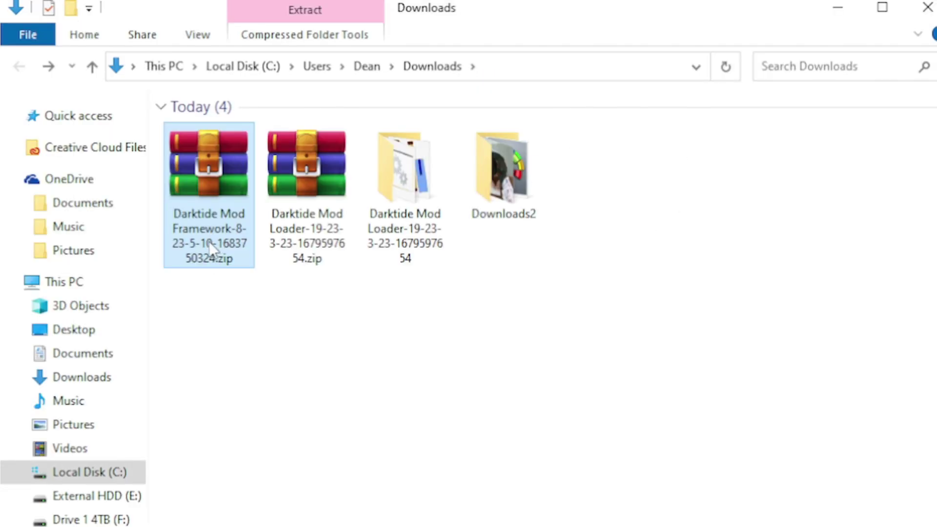
{"action": "right_click", "coordinate": [208, 241]}
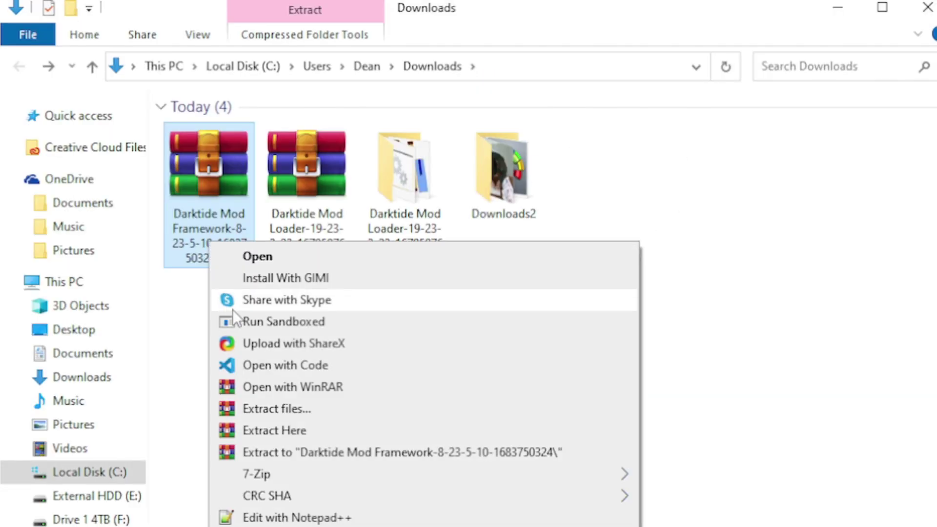
{"action": "left_click", "coordinate": [294, 450]}
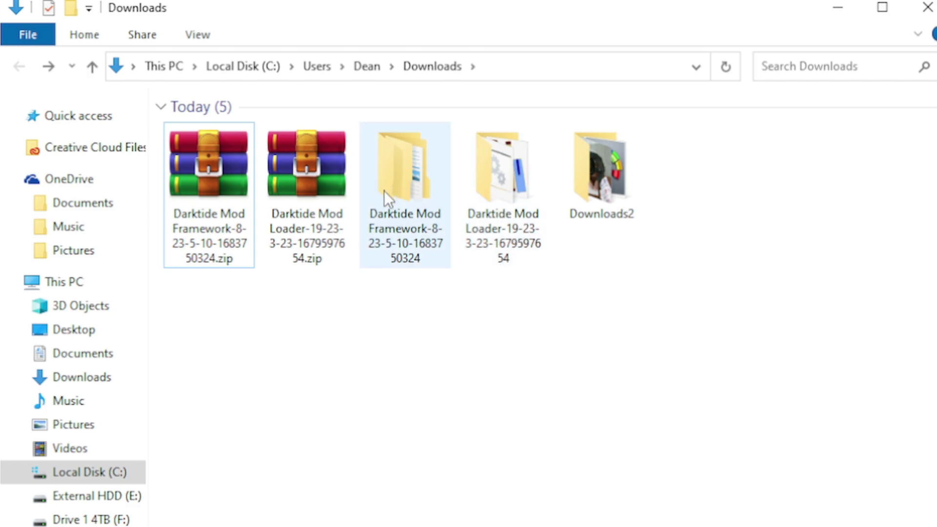
{"action": "double_click", "coordinate": [385, 192]}
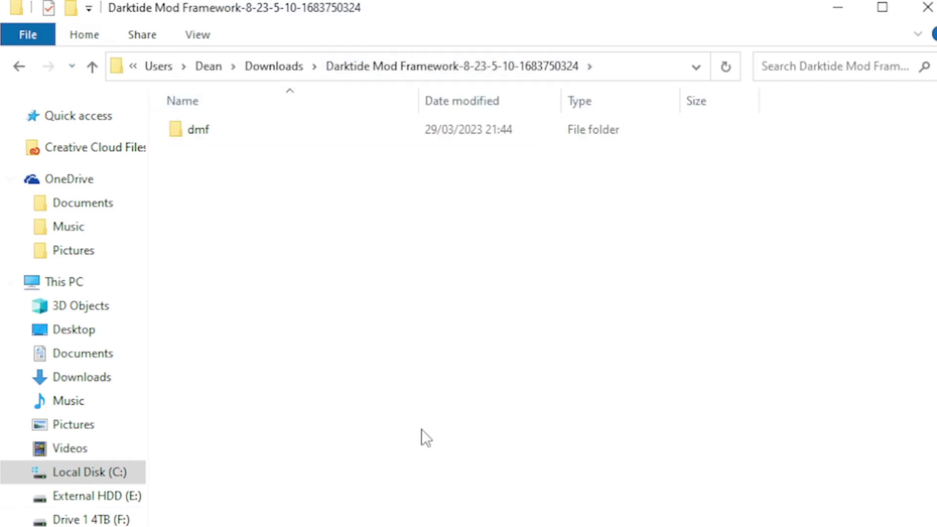
{"action": "double_click", "coordinate": [205, 125]}
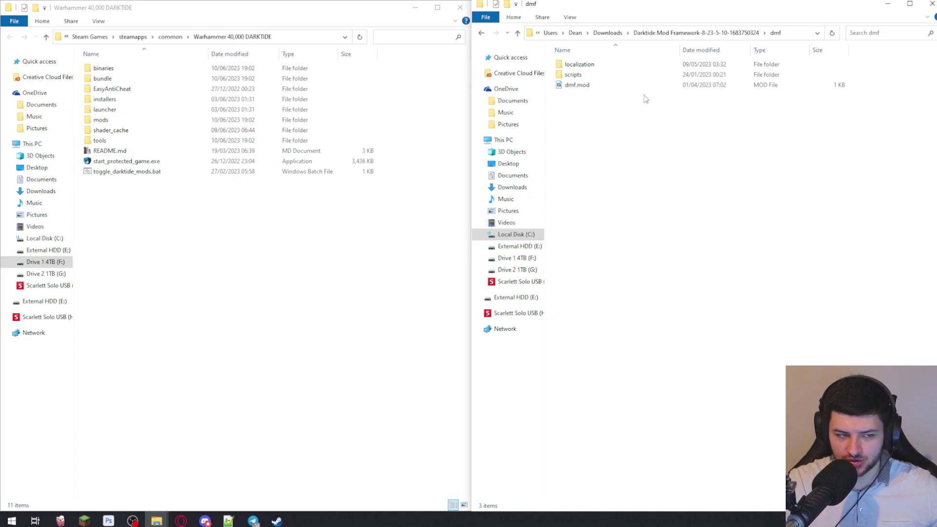
{"action": "key", "text": "BackSpace"}
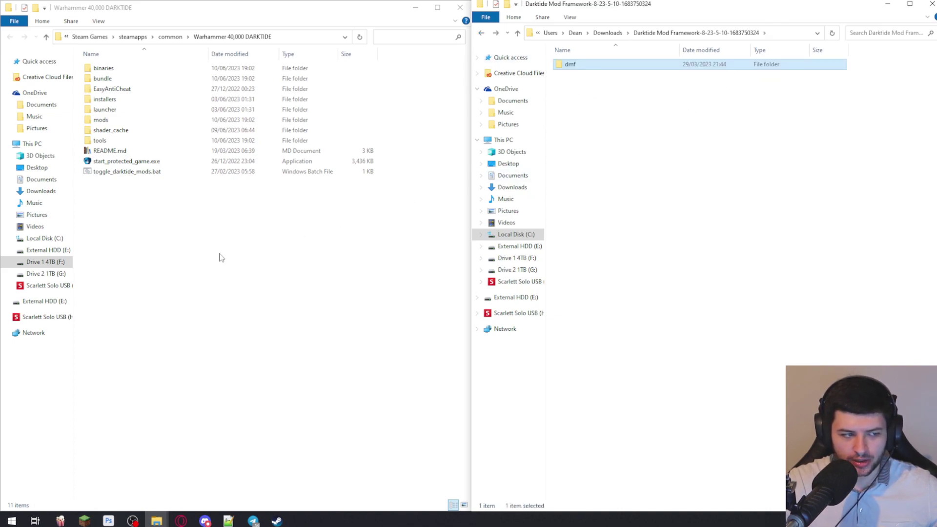
{"action": "left_click_drag", "start_coordinate": [276, 240], "coordinate": [189, 249]}
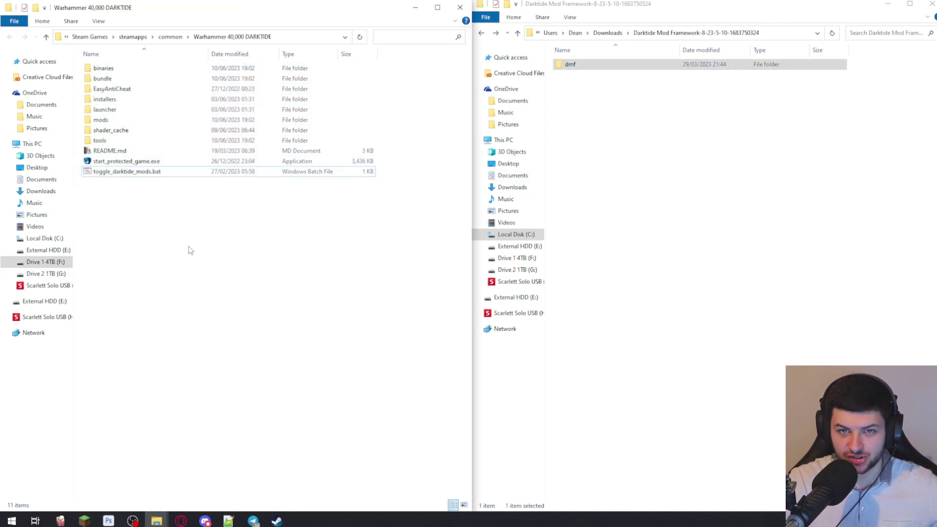
Drag the dmf folder into Darktide's mods folder, then return to the game folder.
{"action": "left_click", "coordinate": [117, 121]}
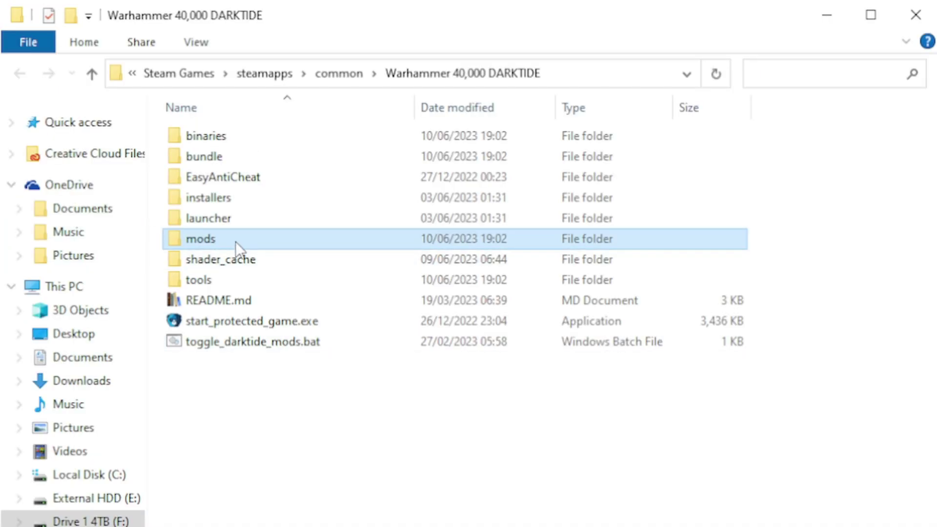
{"action": "double_click", "coordinate": [219, 242]}
{"action": "left_click_drag", "start_coordinate": [394, 289], "coordinate": [208, 156]}
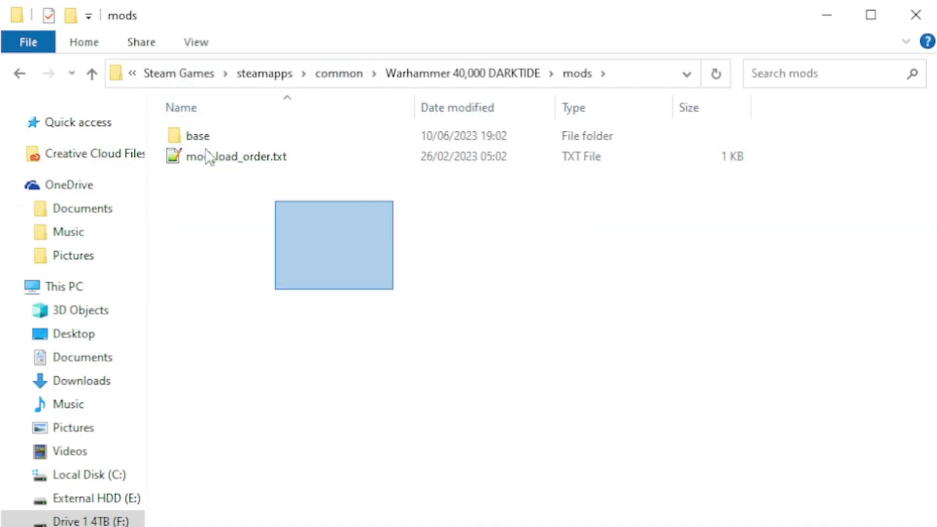
{"action": "left_click", "coordinate": [220, 159]}
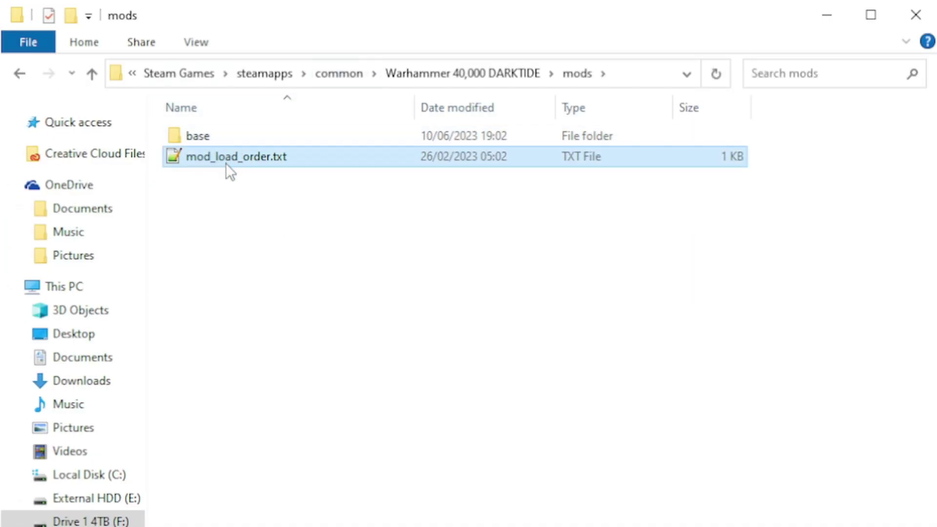
{"action": "left_click", "coordinate": [392, 253]}
{"action": "left_click", "coordinate": [576, 66]}
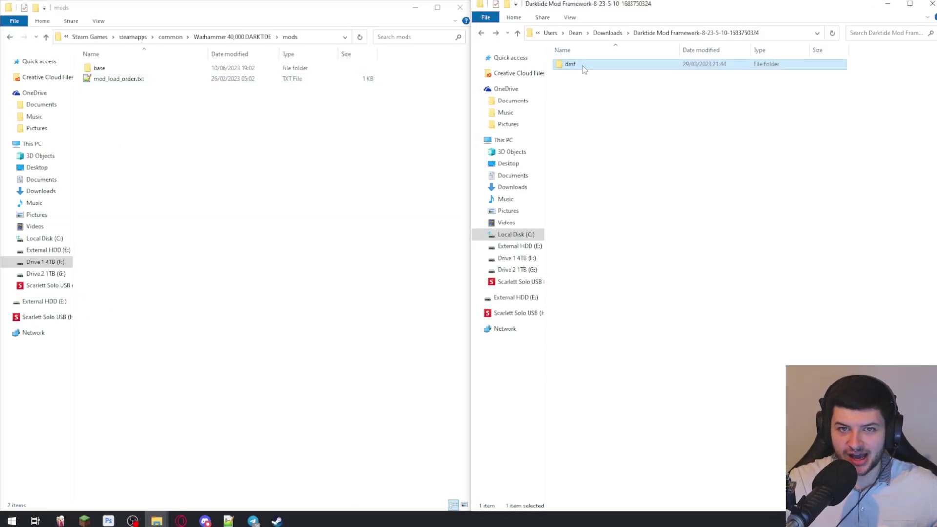
{"action": "left_click_drag", "start_coordinate": [580, 71], "coordinate": [247, 157]}
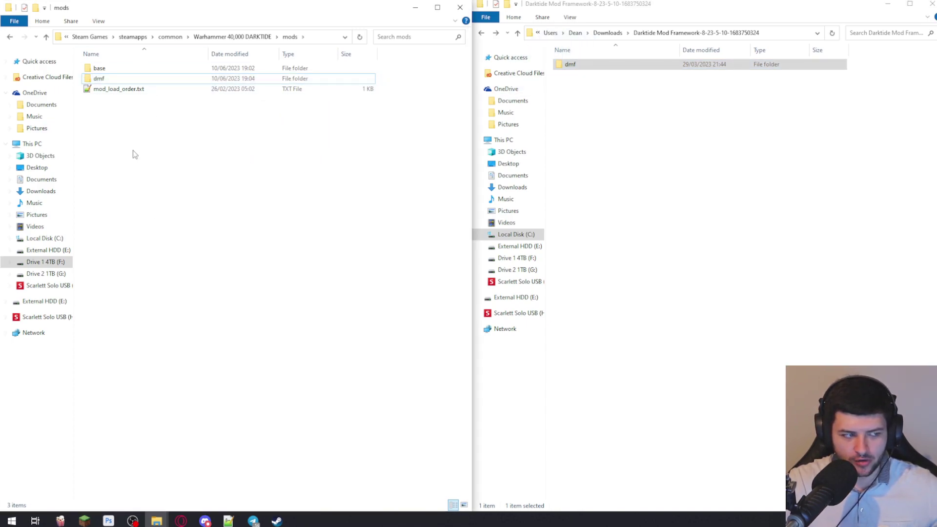
{"action": "left_click", "coordinate": [9, 37]}
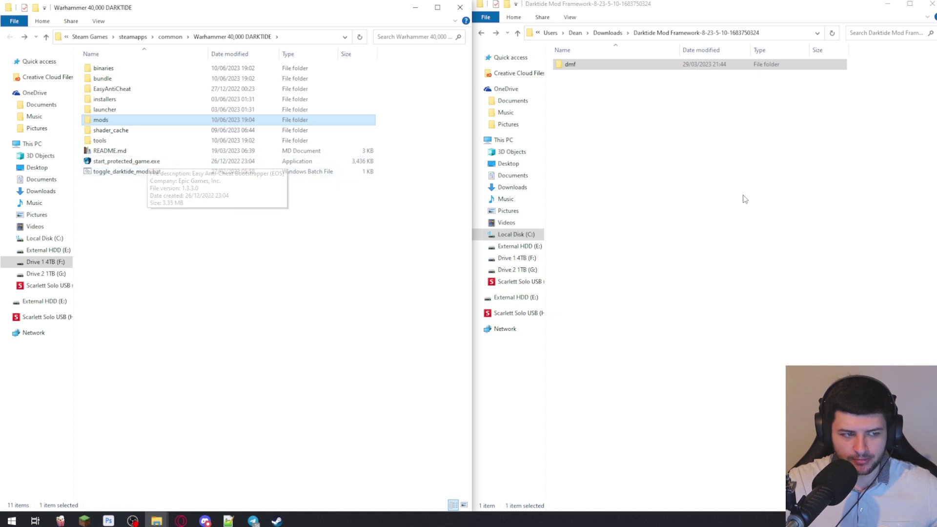
{"action": "left_click", "coordinate": [840, 259]}
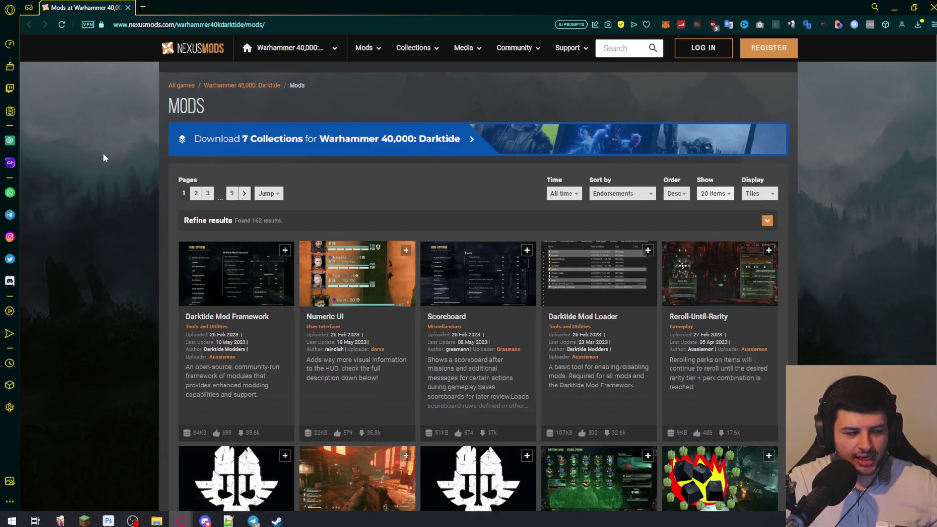
Enlarge the Numeric UI screenshot, then switch to the Open Steam Profile mod tab.
{"action": "scroll", "coordinate": [107, 157], "scroll_direction": "down", "scroll_amount": 2}
{"action": "scroll", "coordinate": [107, 161], "scroll_direction": "down", "scroll_amount": 1}
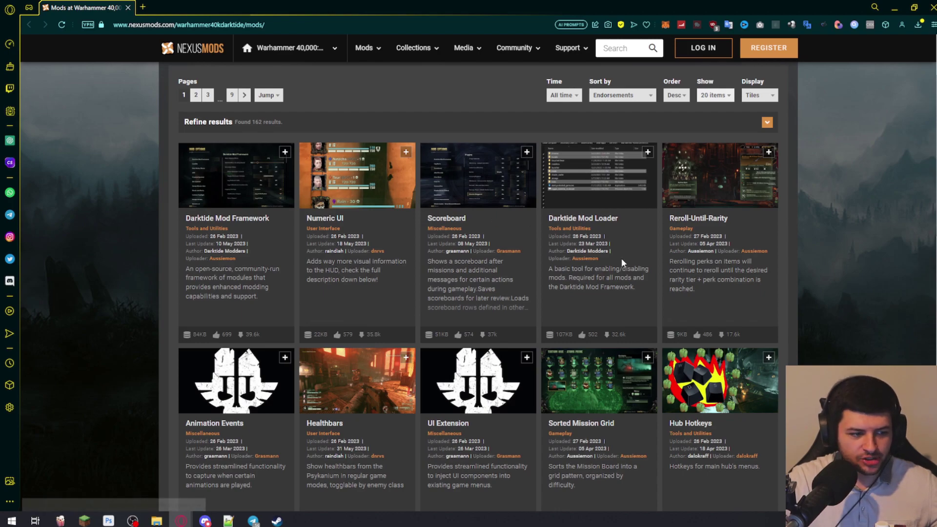
{"action": "mouse_move", "coordinate": [267, 181]}
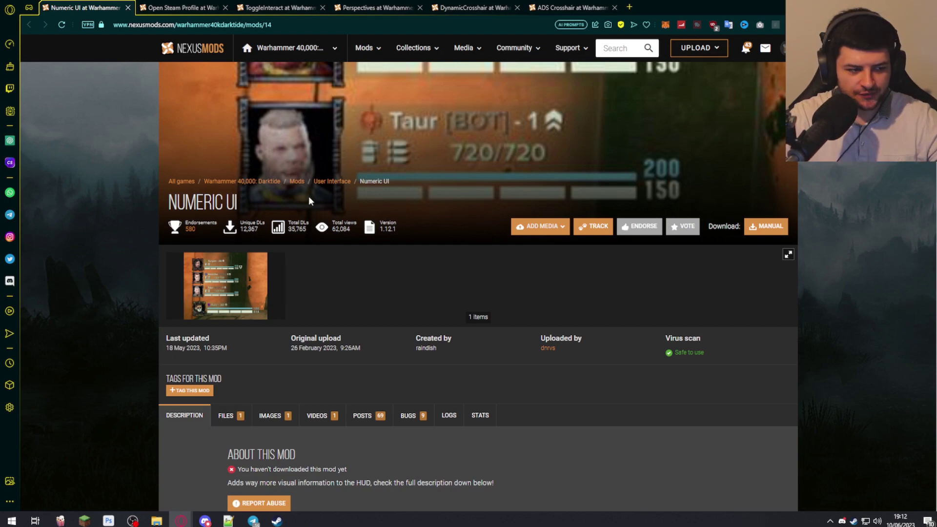
{"action": "left_click", "coordinate": [228, 272]}
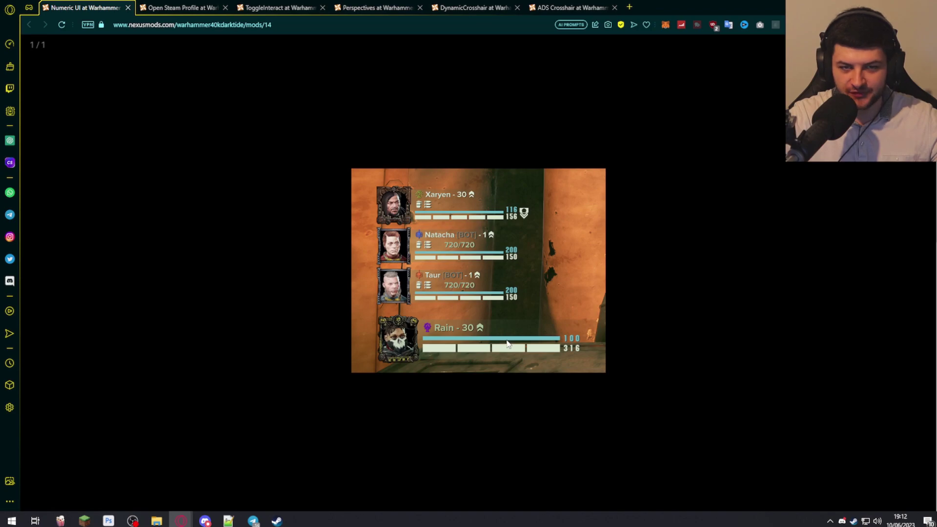
{"action": "key", "text": "ctrl+Tab"}
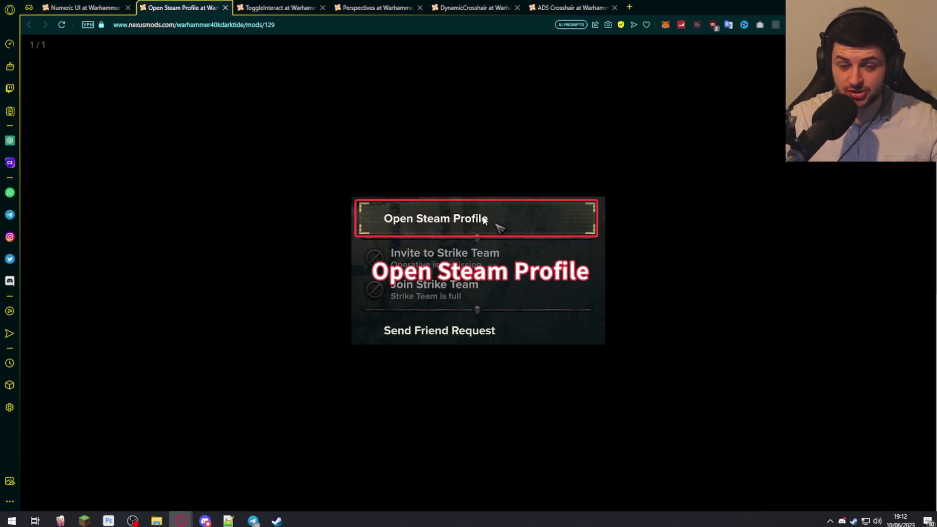
Browse the ToggleInteract, Perspectives, DynamicCrosshair and ADS Crosshair tabs, then view the ADS Crosshair description.
{"action": "key", "text": "ctrl+Tab"}
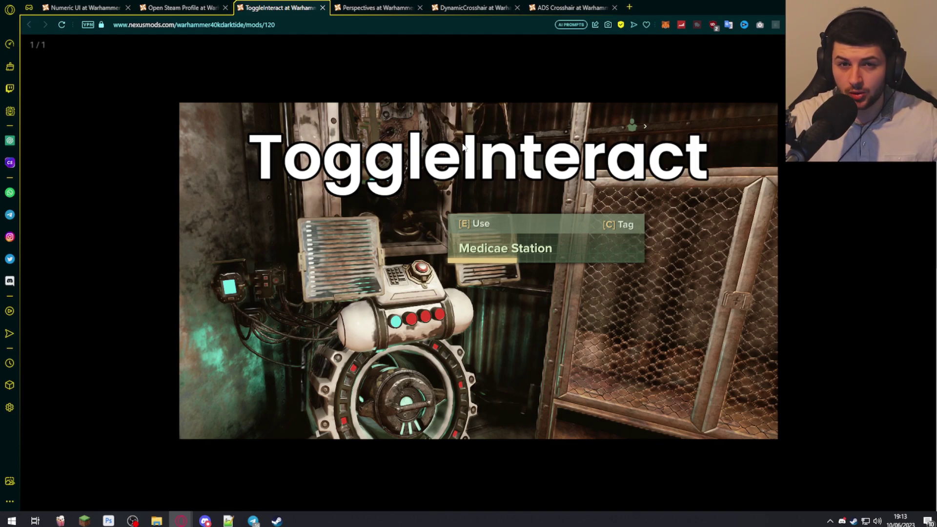
{"action": "key", "text": "ctrl+Tab"}
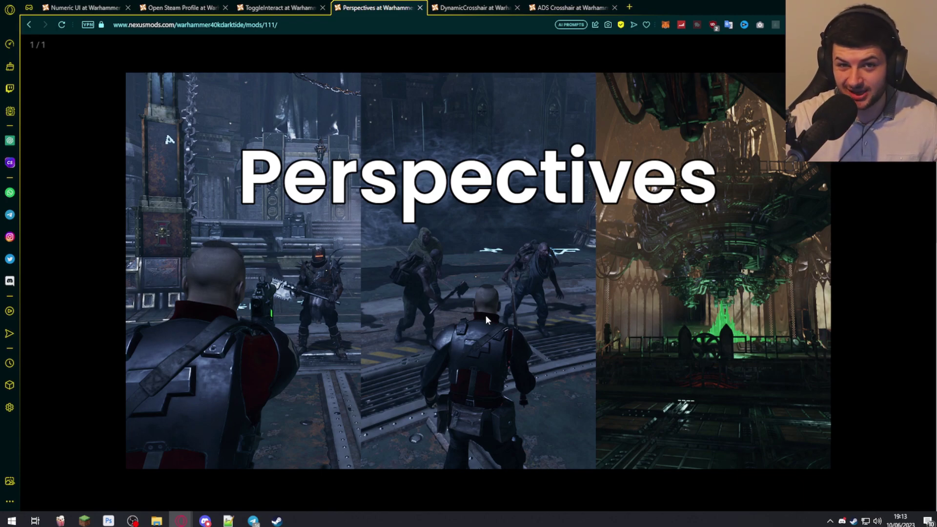
{"action": "key", "text": "ctrl+Tab"}
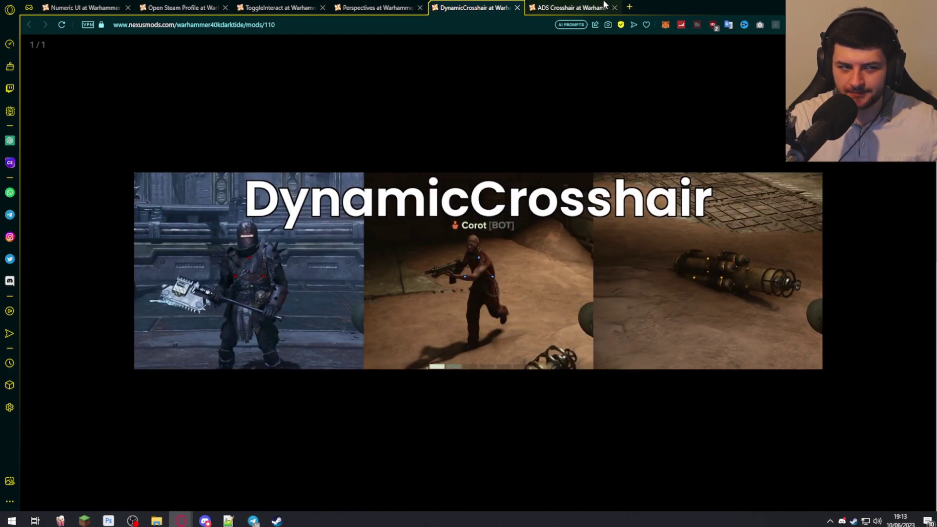
{"action": "left_click", "coordinate": [604, 5]}
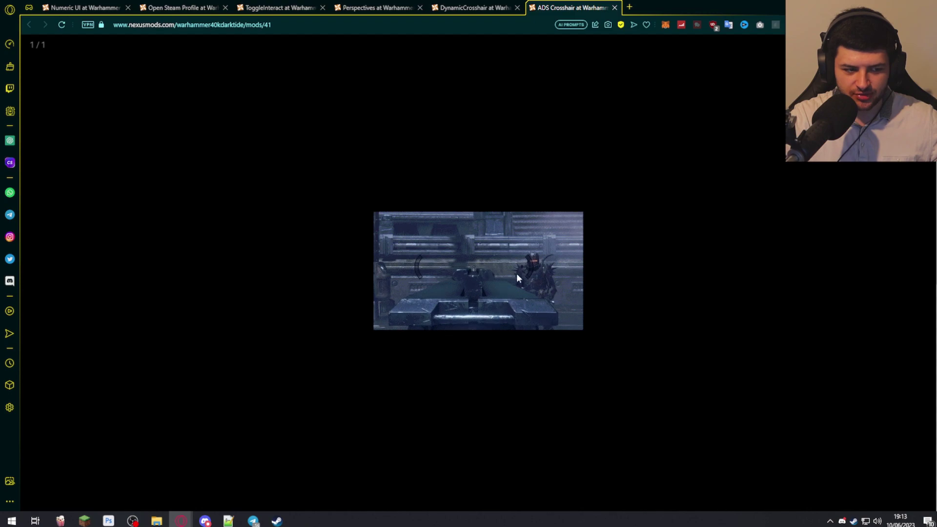
{"action": "left_click", "coordinate": [748, 213]}
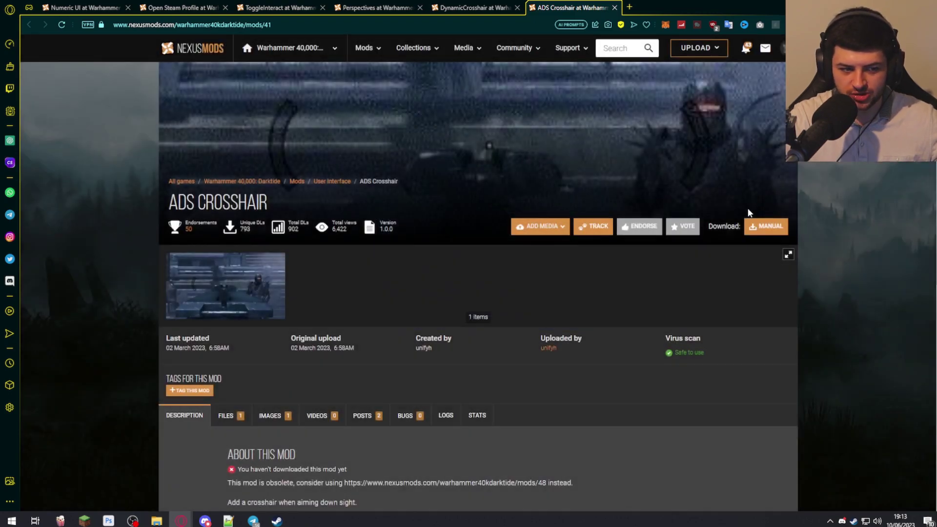
{"action": "scroll", "coordinate": [748, 209], "scroll_direction": "down", "scroll_amount": 1}
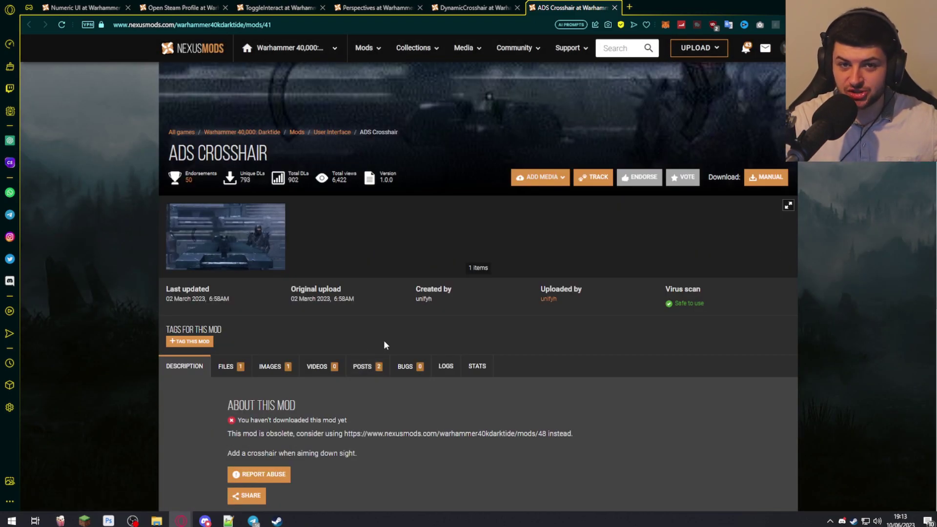